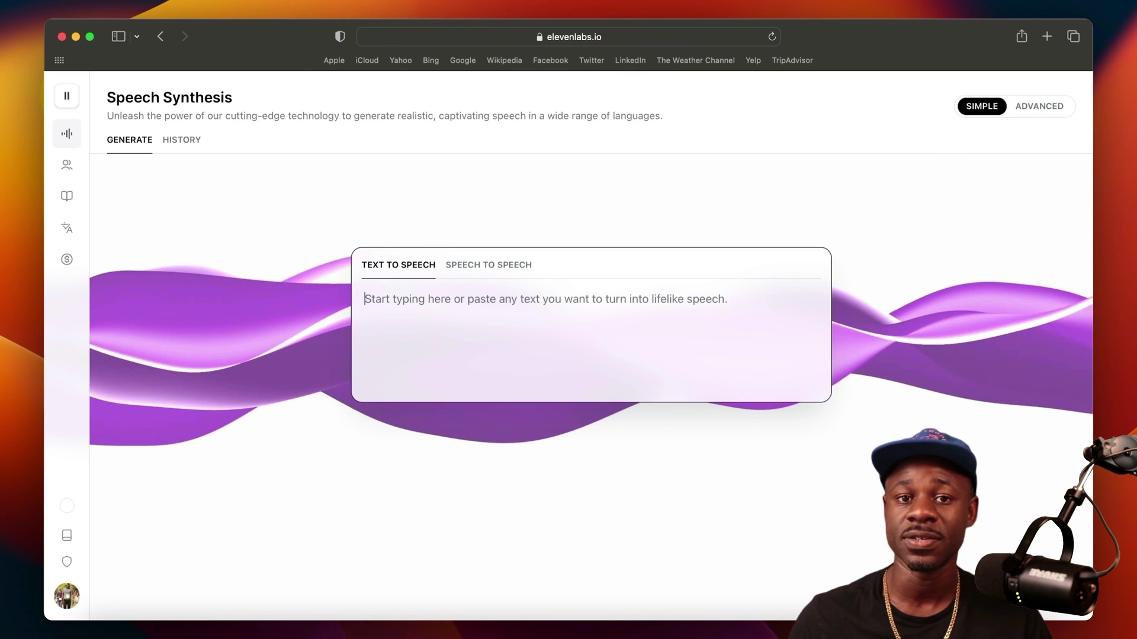
Open the Voice Library and scroll through its community voice cards and back to the top
mouse_move(68, 142)
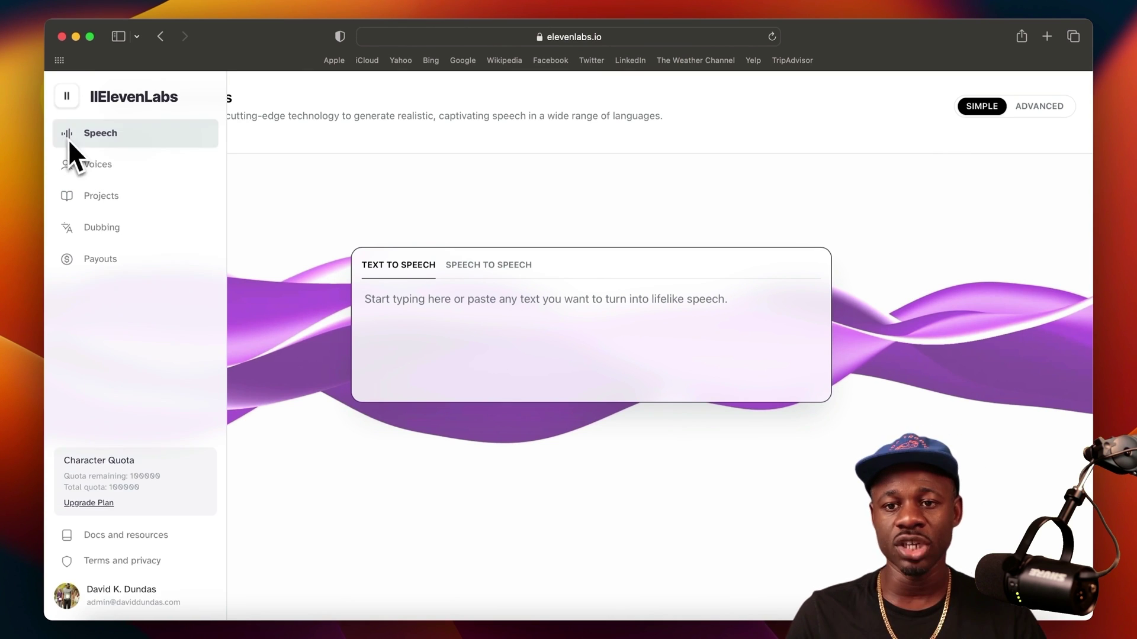
click(88, 169)
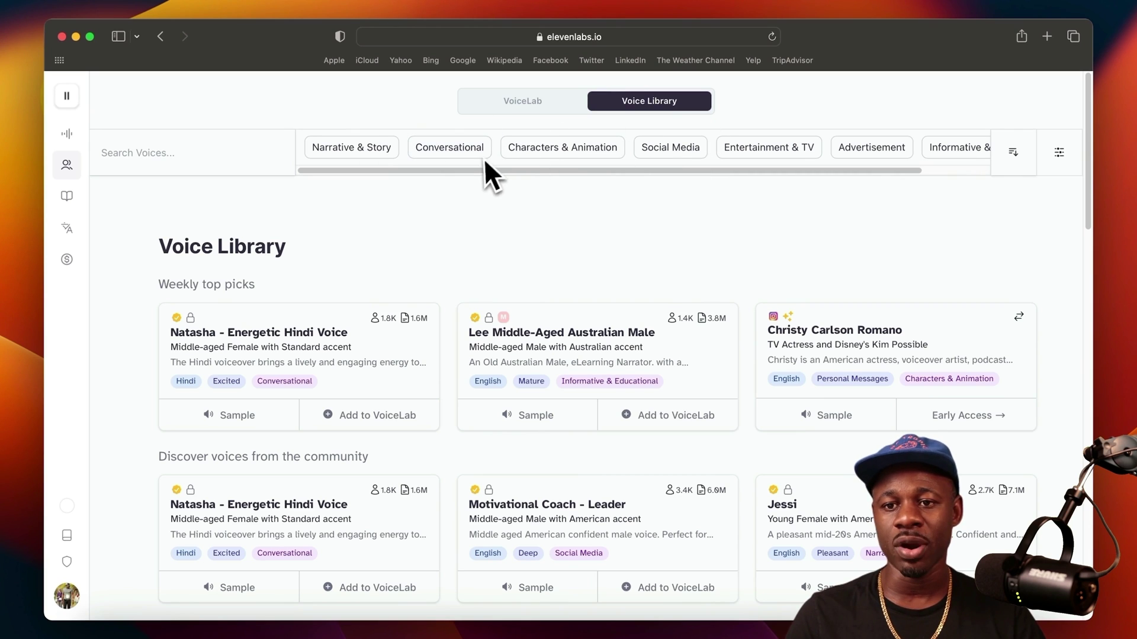
scroll(363, 296, down, 2)
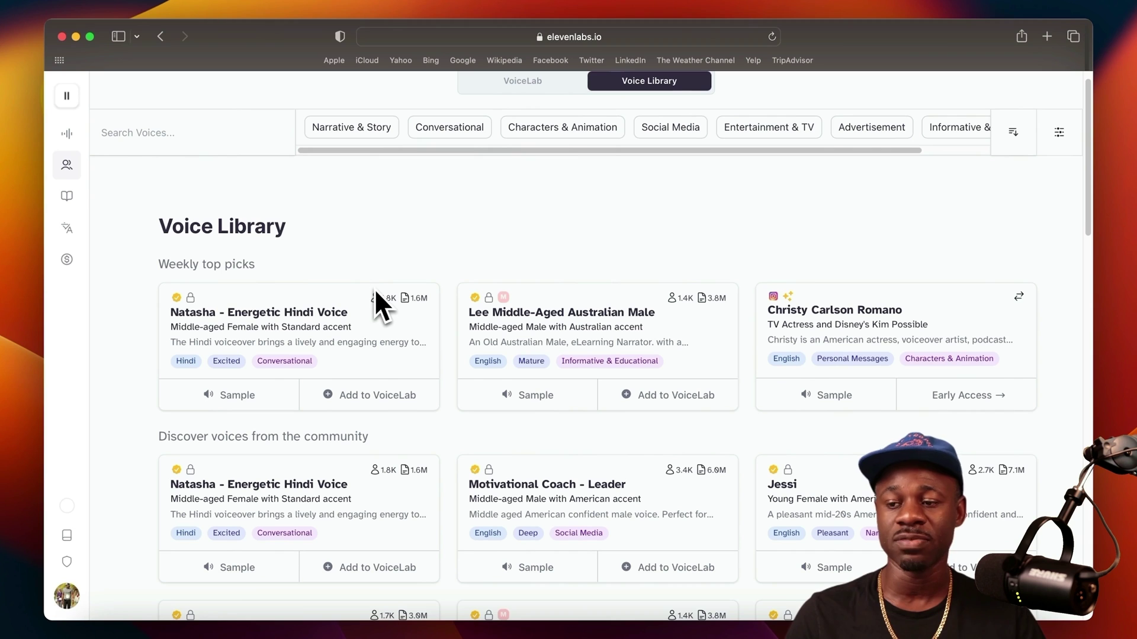
scroll(375, 292, down, 10)
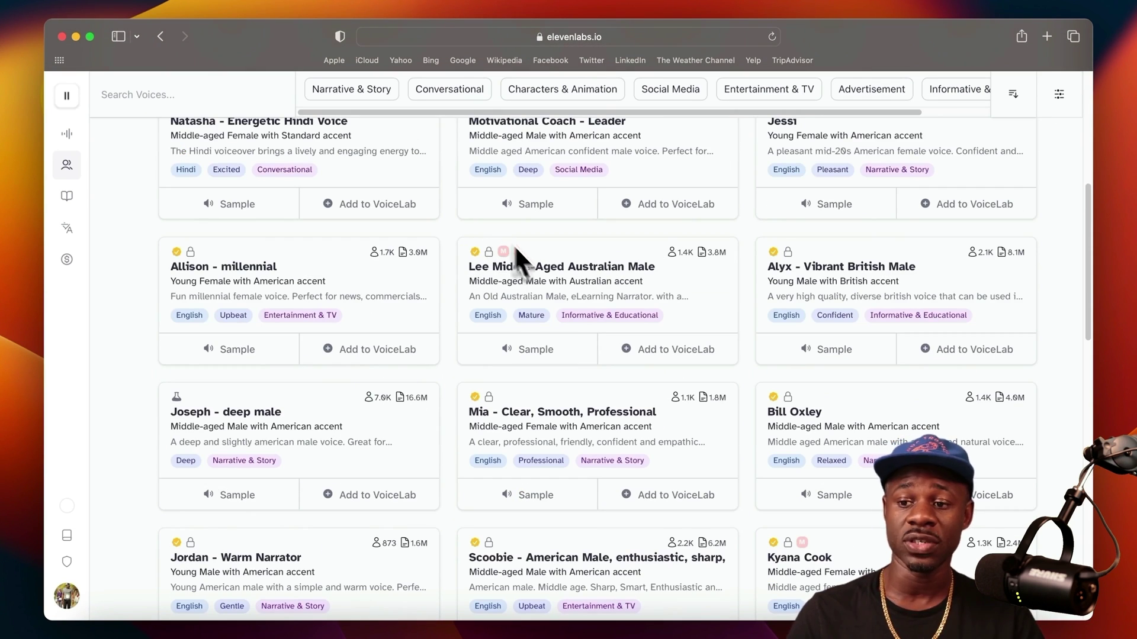
scroll(563, 297, up, 10)
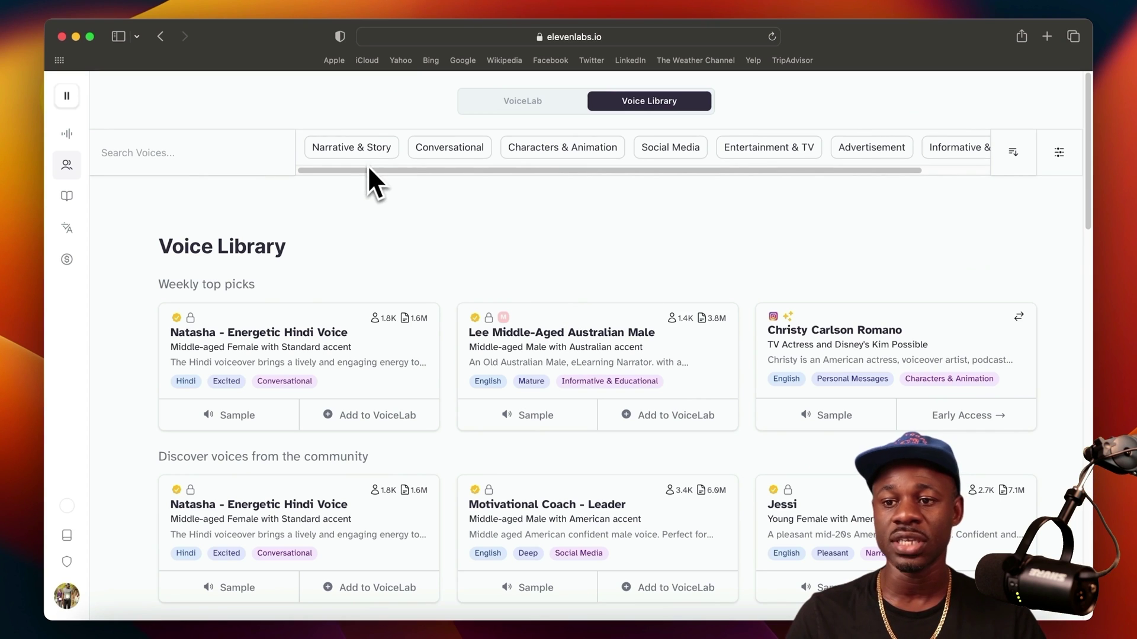
Show only Characters & Animation voices, play and pause Jack the Pirate's sample, then sample Annie
click(666, 151)
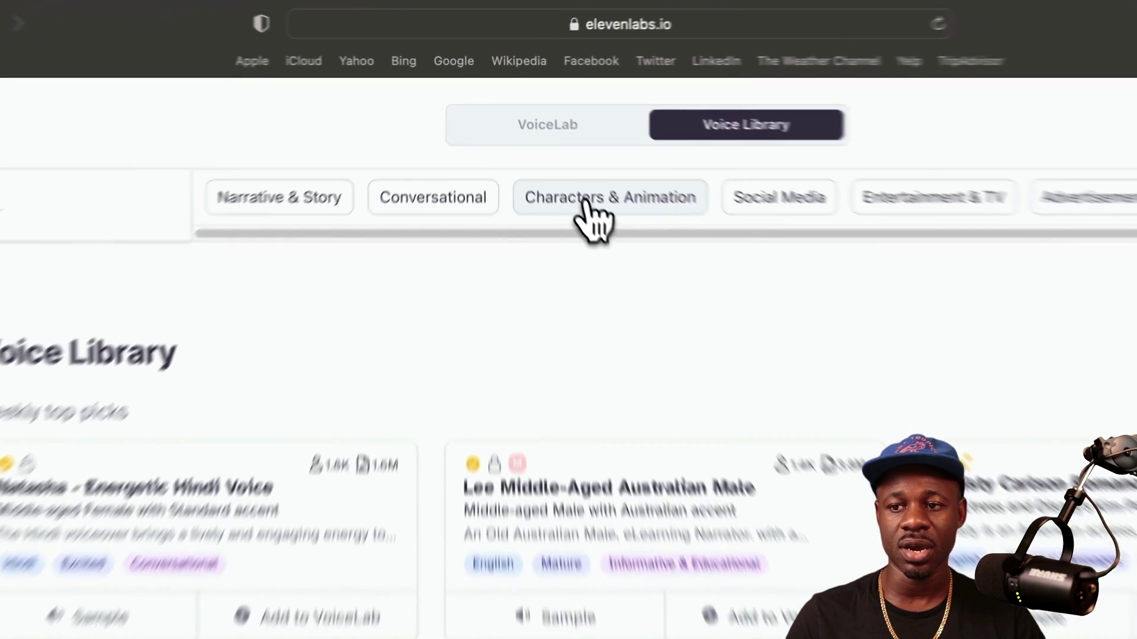
click(548, 150)
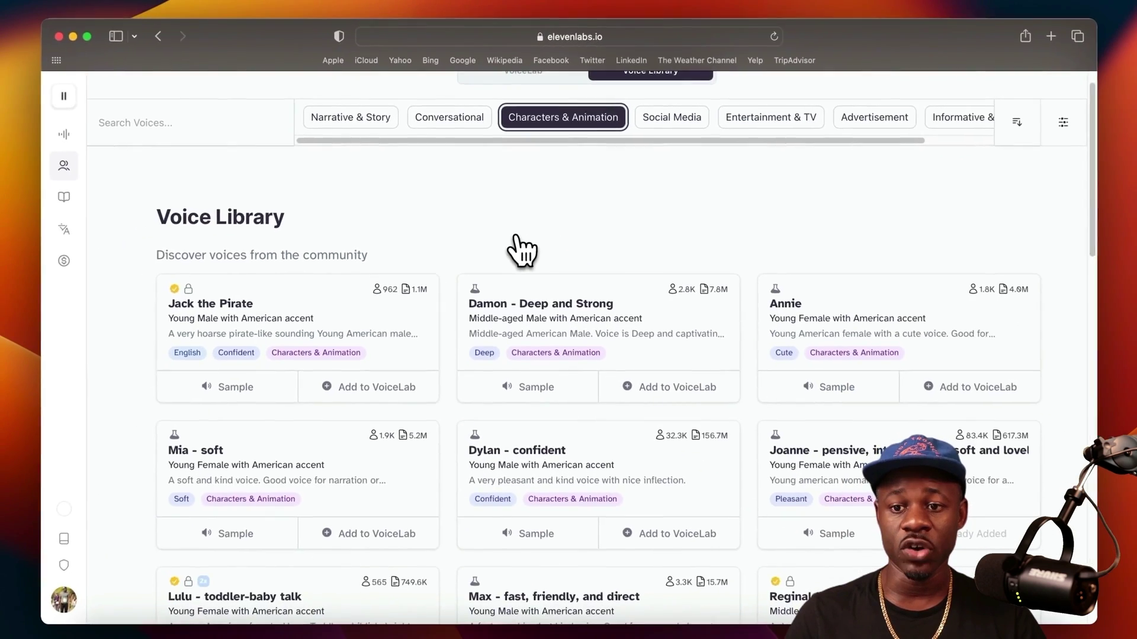
scroll(521, 249, down, 2)
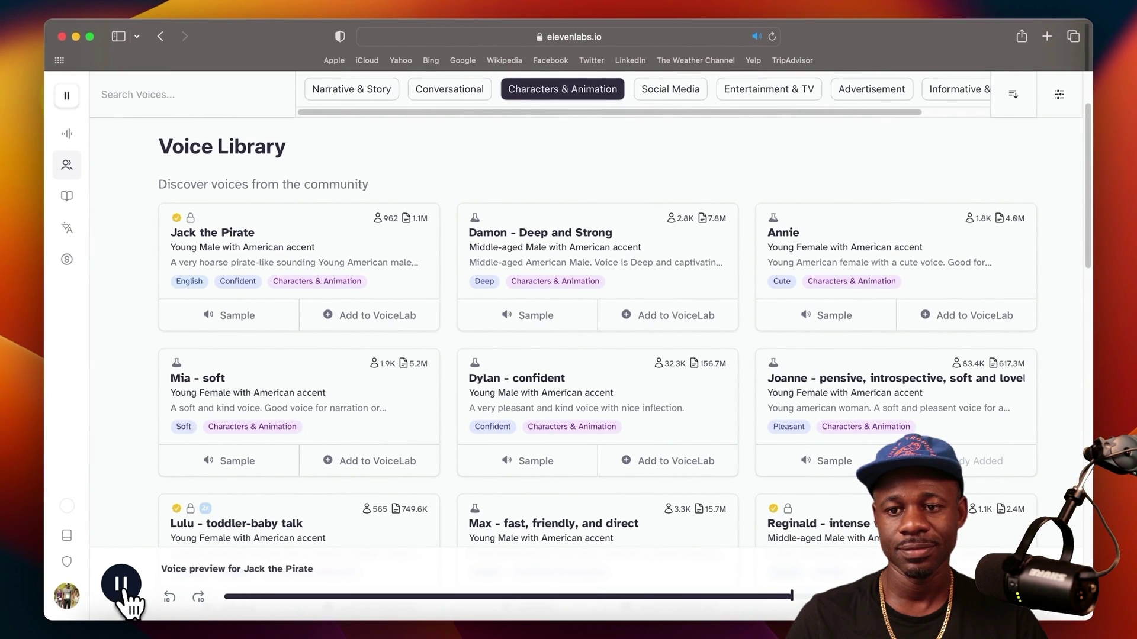
click(121, 586)
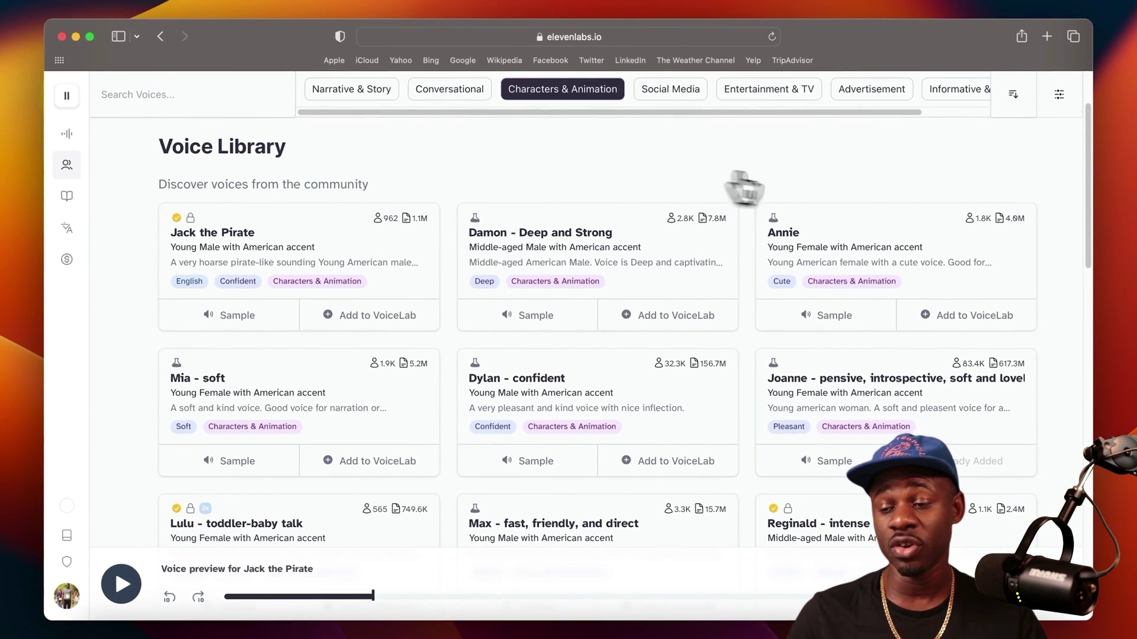
click(823, 318)
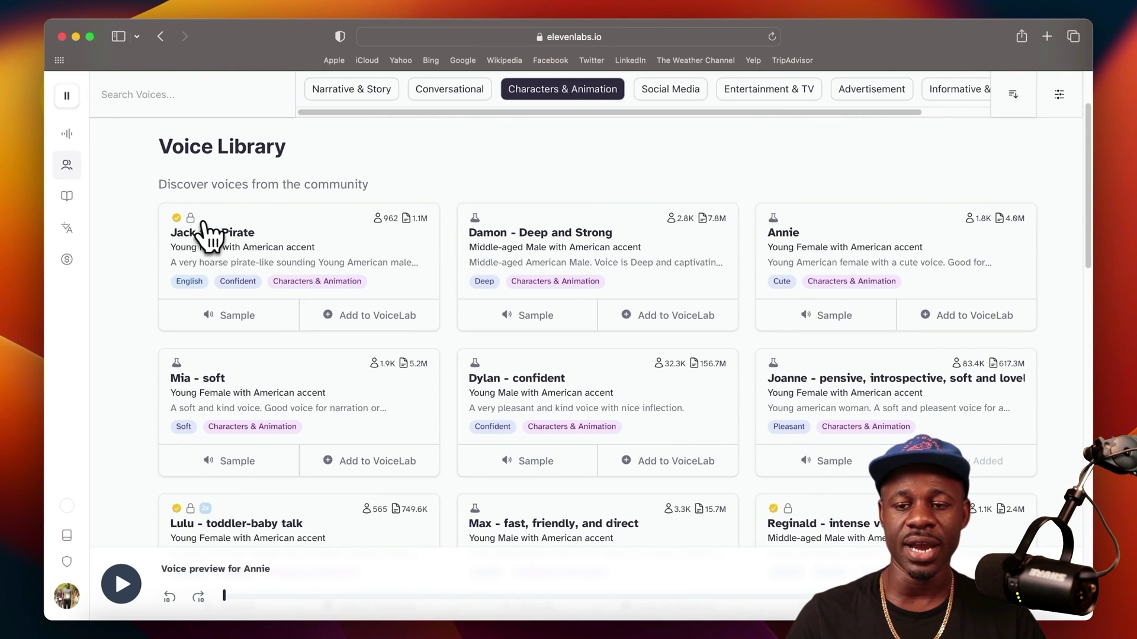
Read the lock, Voice Design and usage badge info, then deselect the Characters & Animation filter
mouse_move(199, 221)
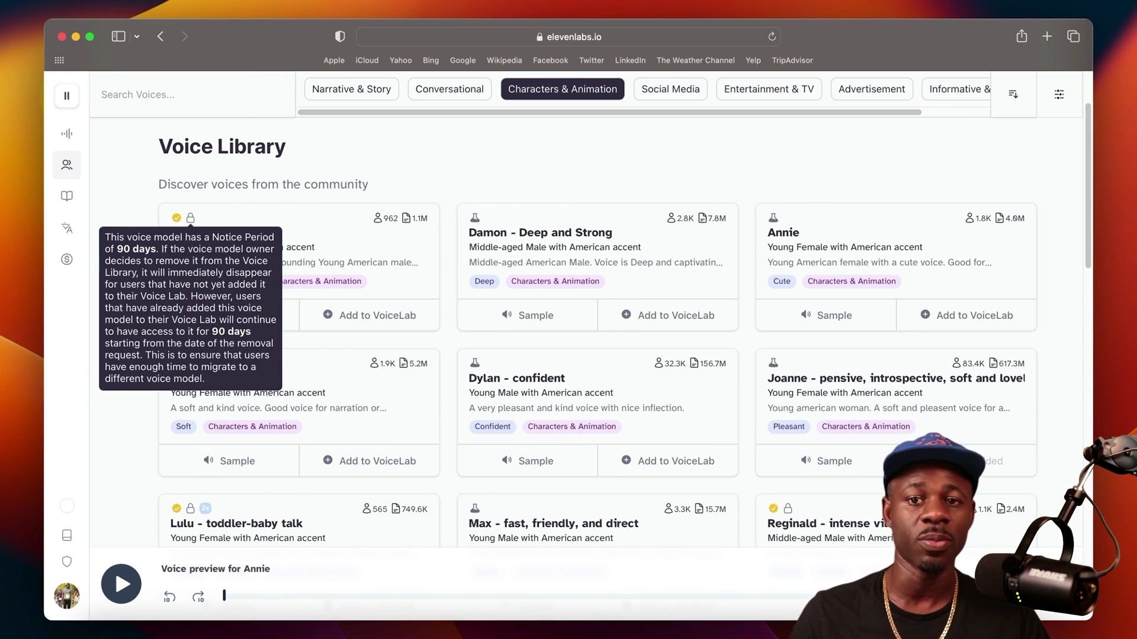
mouse_move(477, 225)
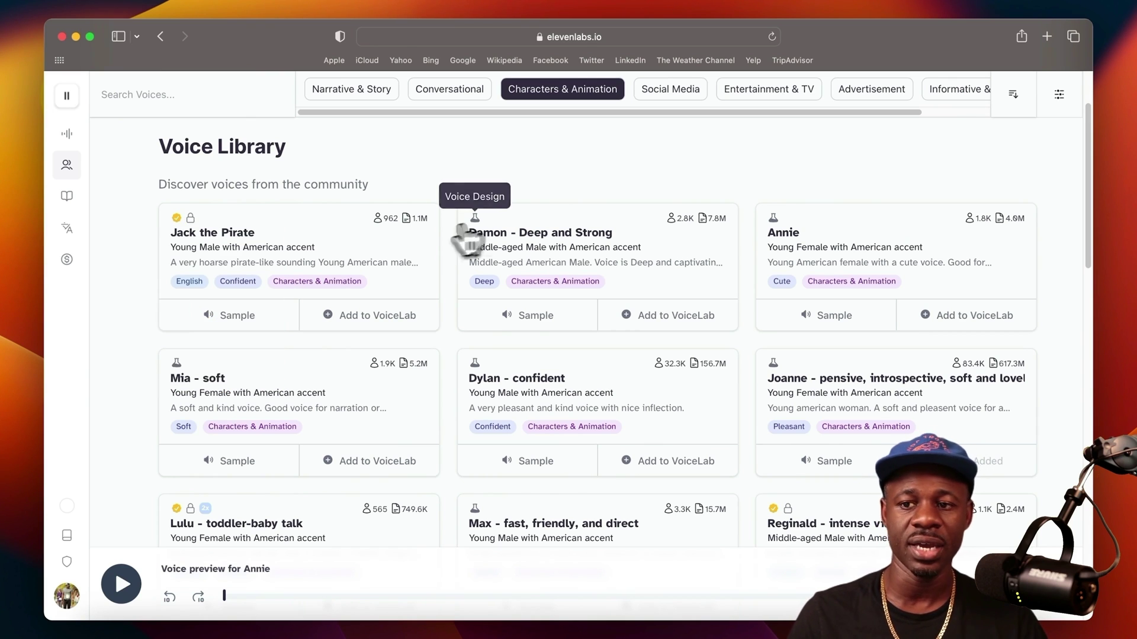
mouse_move(383, 221)
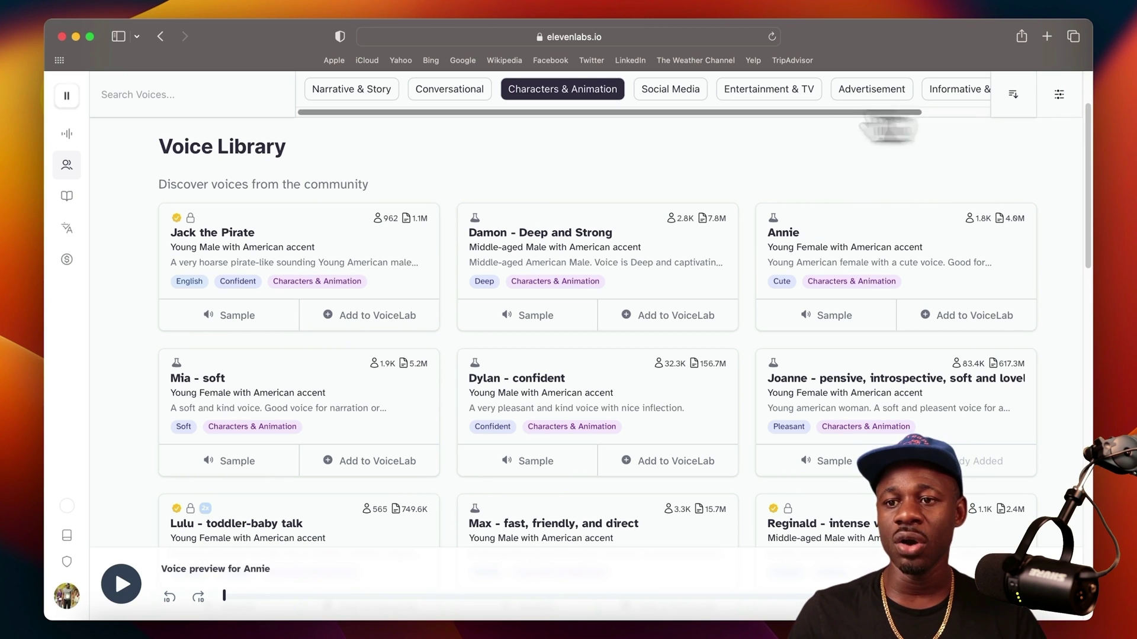
click(526, 85)
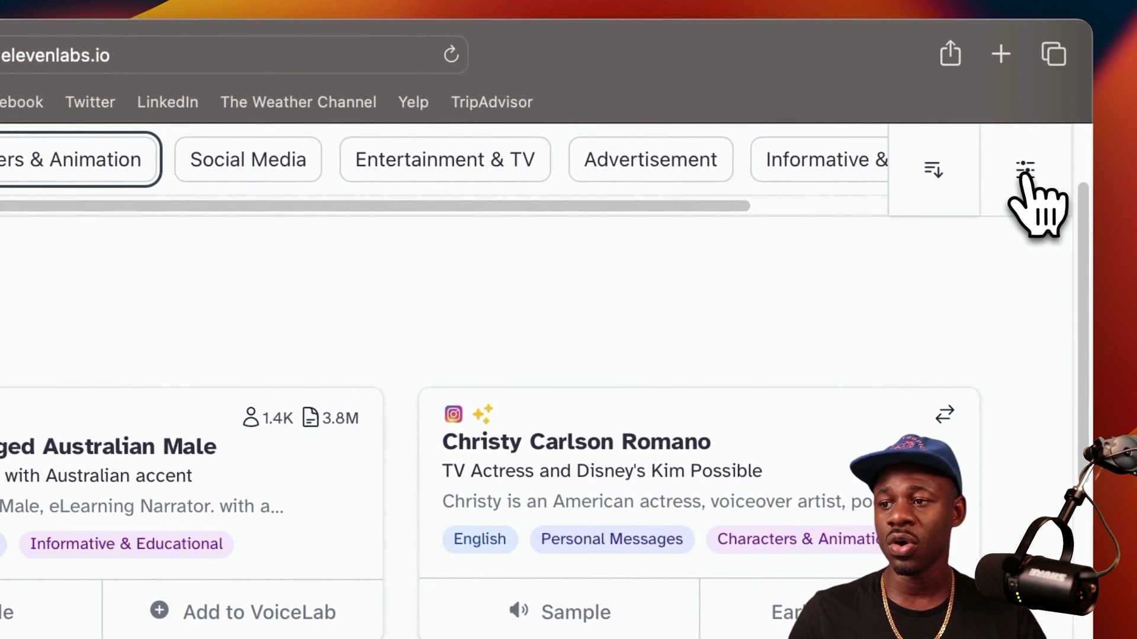
Open Advanced Filters and look over the Category choices without picking one
click(1019, 184)
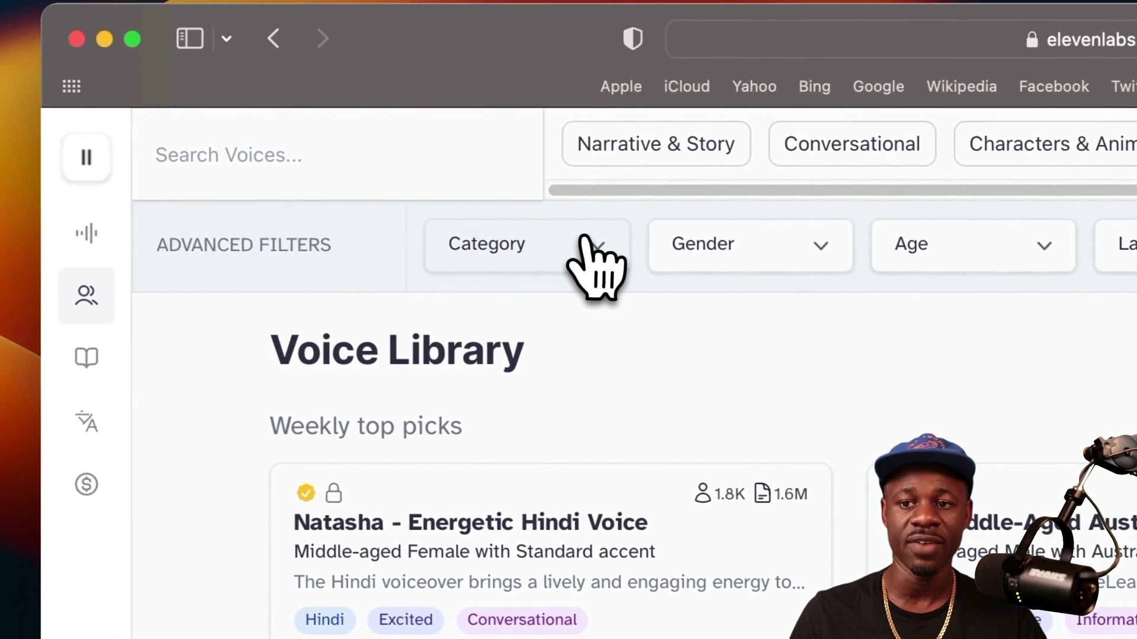
click(542, 259)
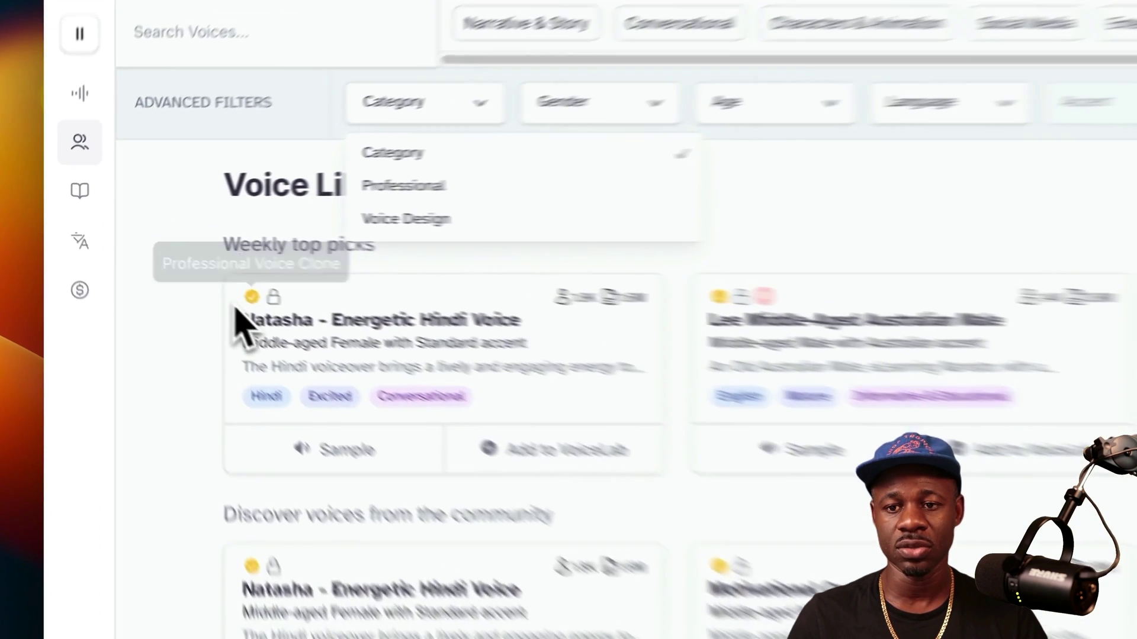
click(171, 268)
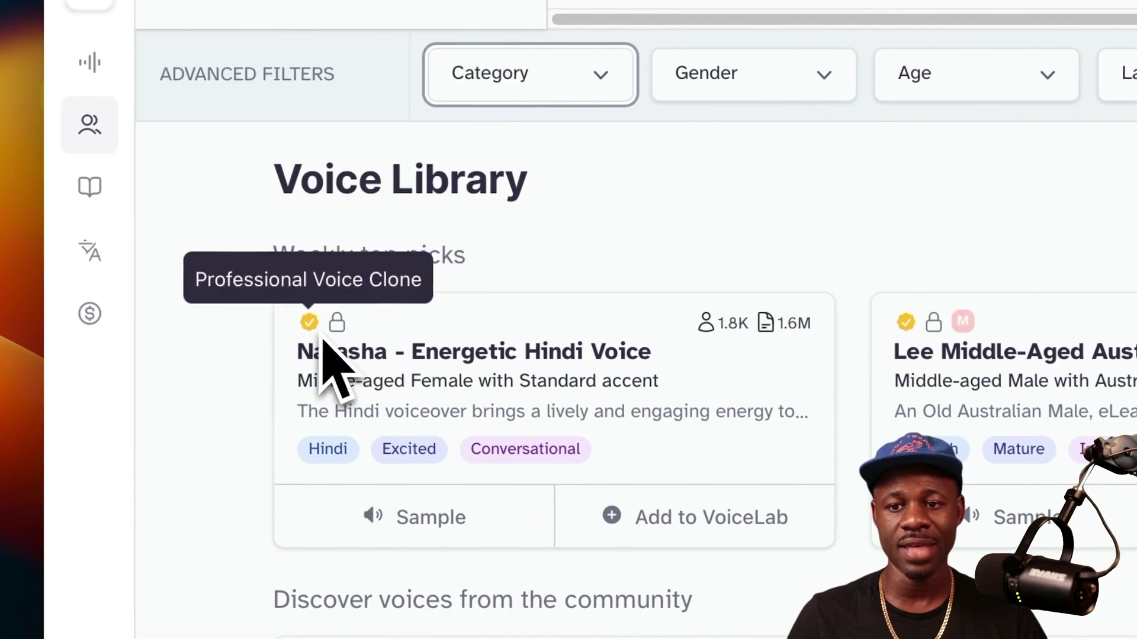
mouse_move(337, 322)
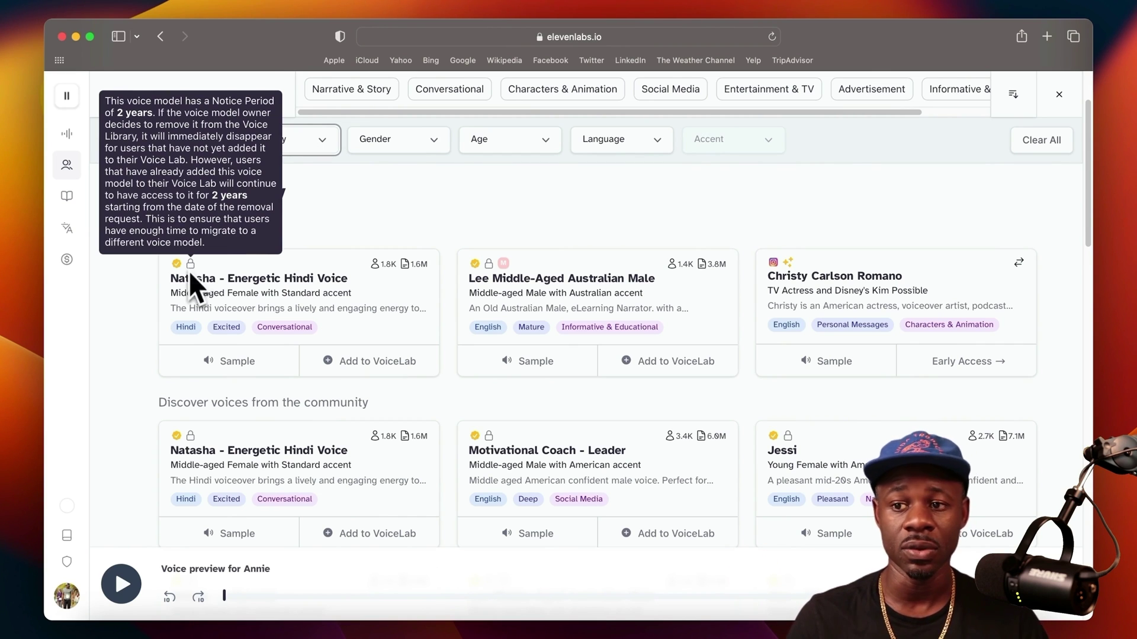
Set the advanced filters to Gender Male, Age Young and Language English
click(394, 139)
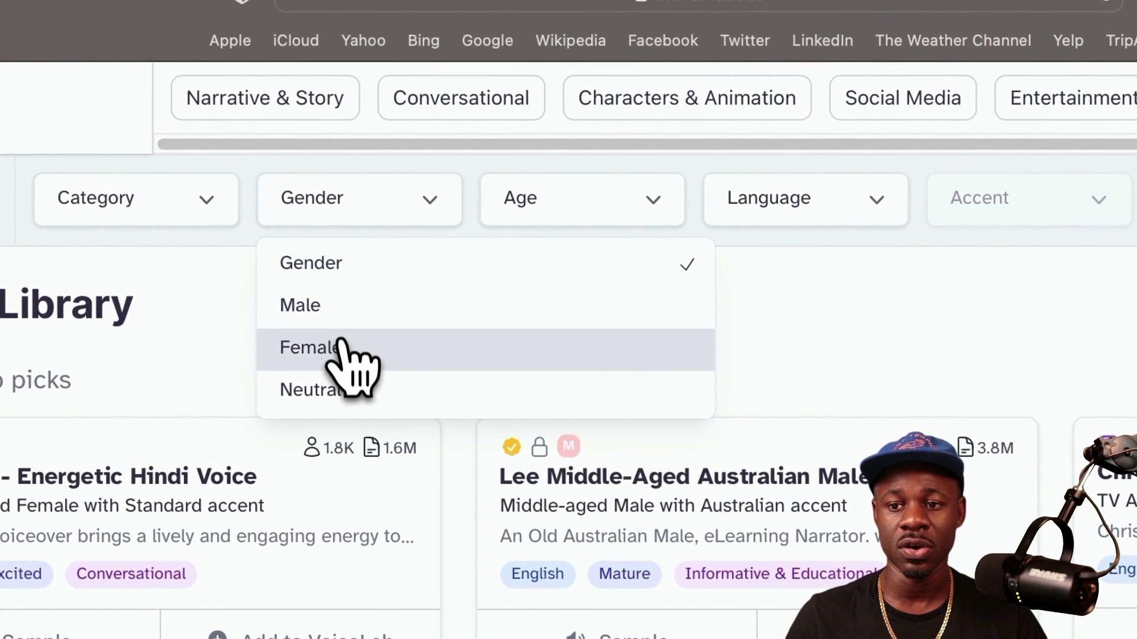
click(342, 348)
click(349, 213)
click(354, 305)
click(563, 198)
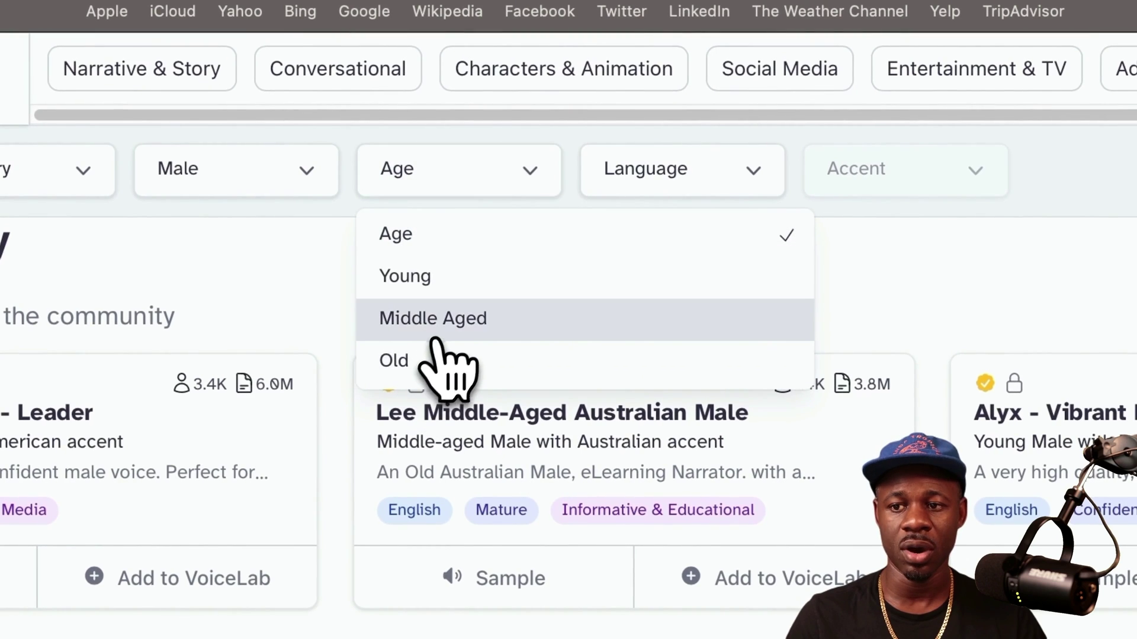
click(445, 283)
click(652, 178)
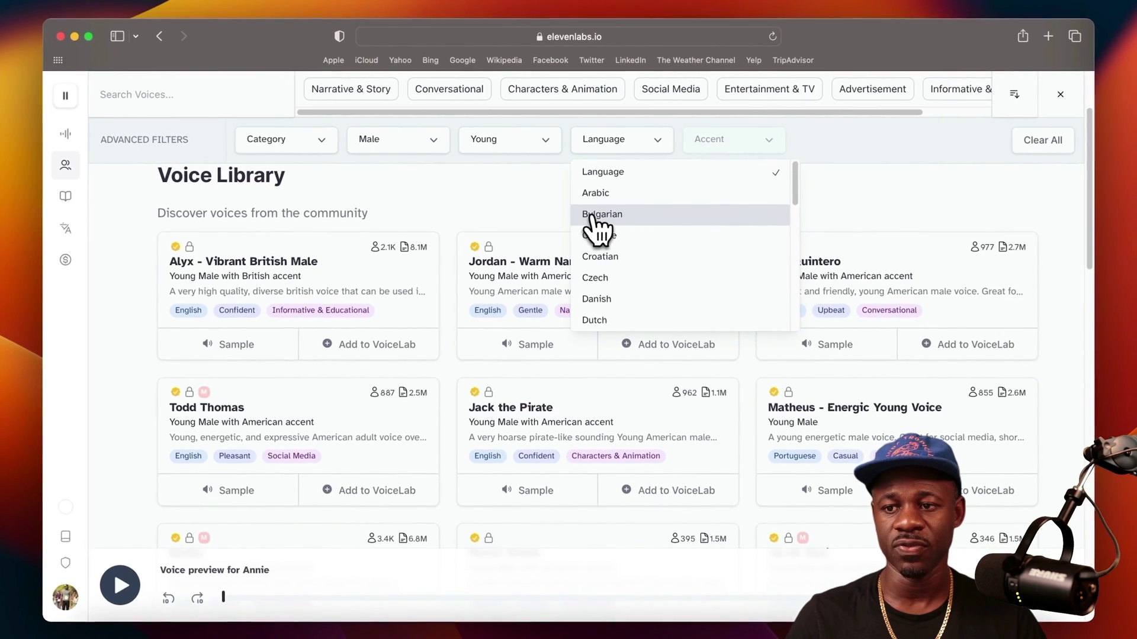
scroll(634, 335, down, 4)
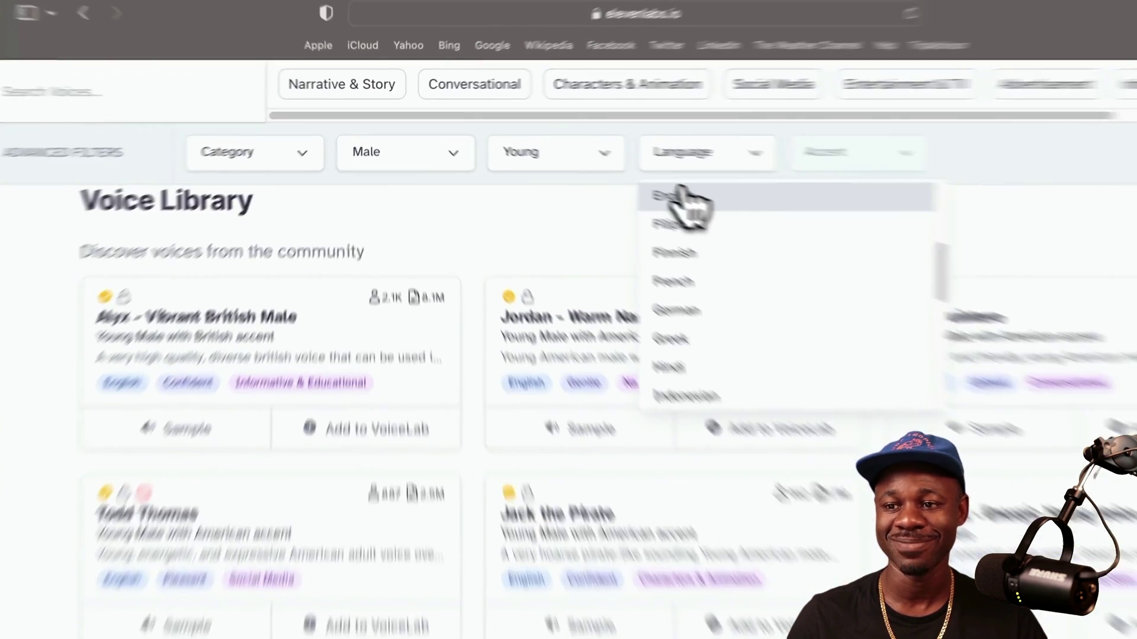
click(597, 171)
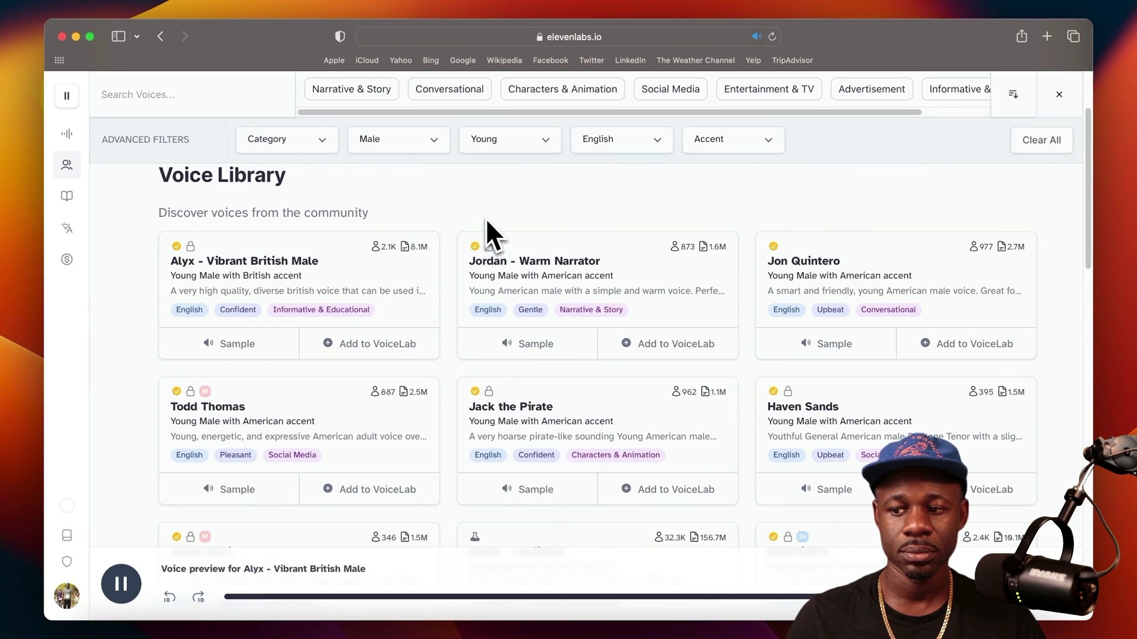
scroll(415, 320, down, 2)
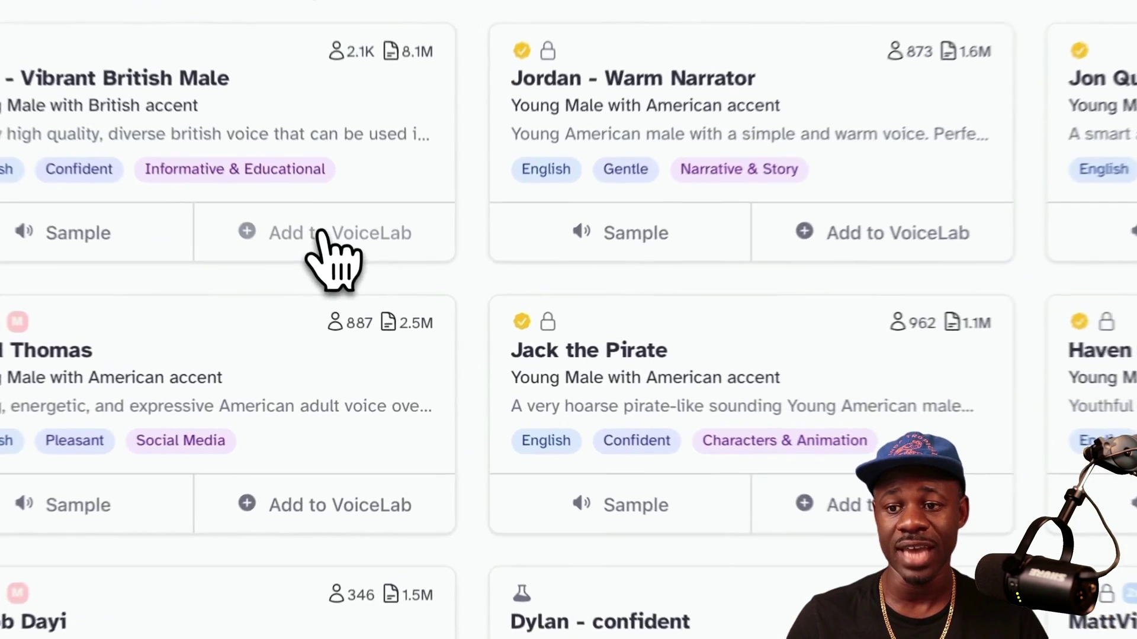
Add the Alyx - Vibrant British Male voice to VoiceLab
click(320, 233)
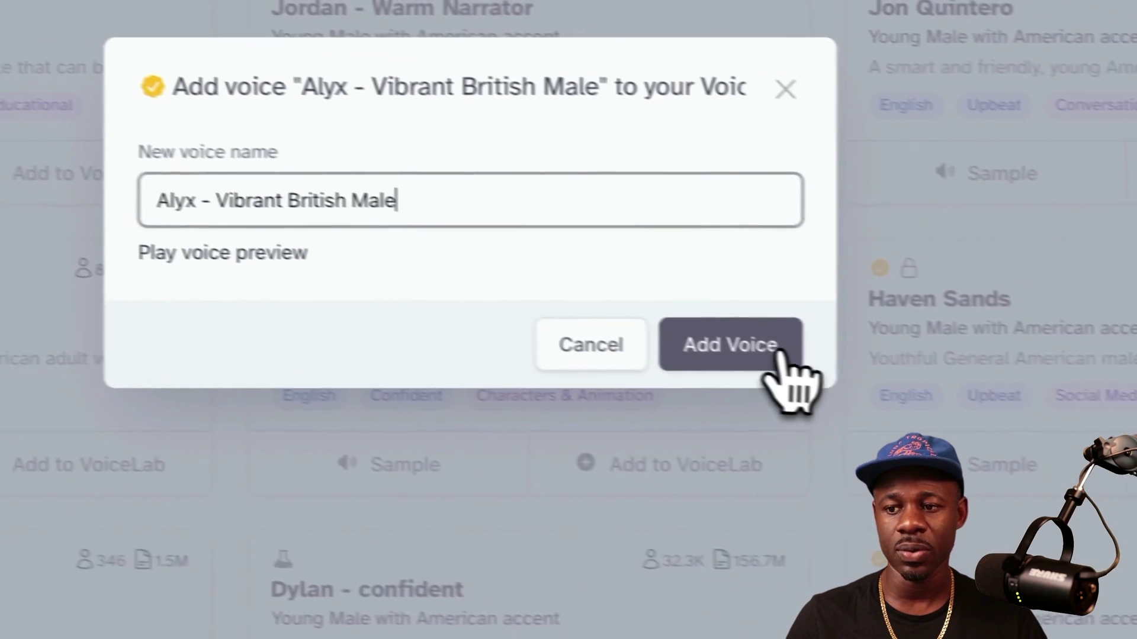
click(1007, 402)
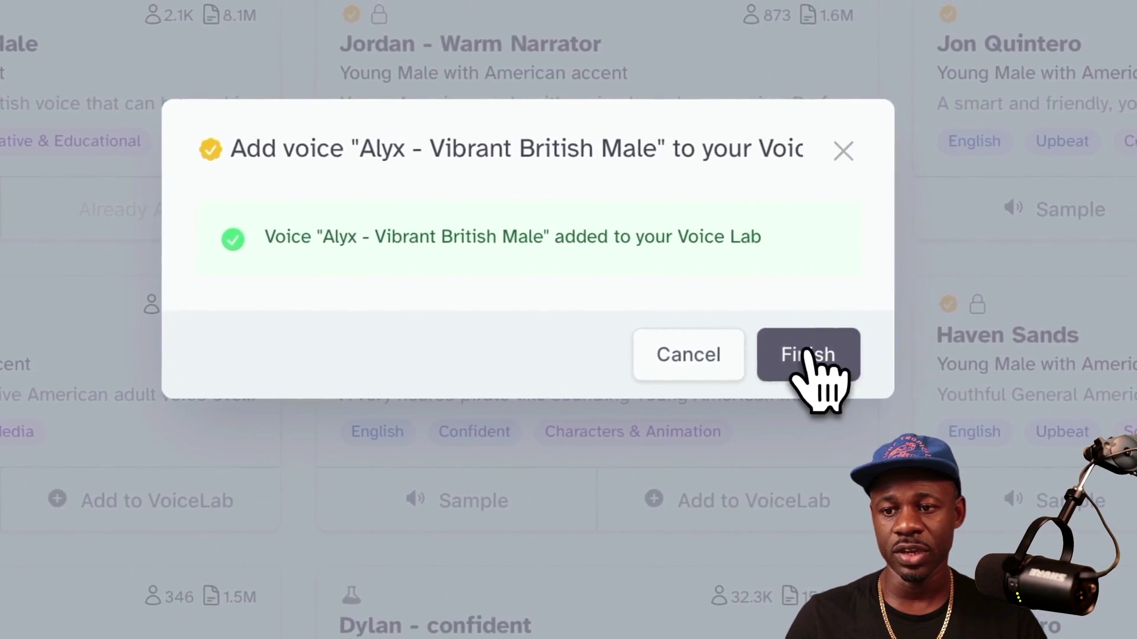
click(796, 358)
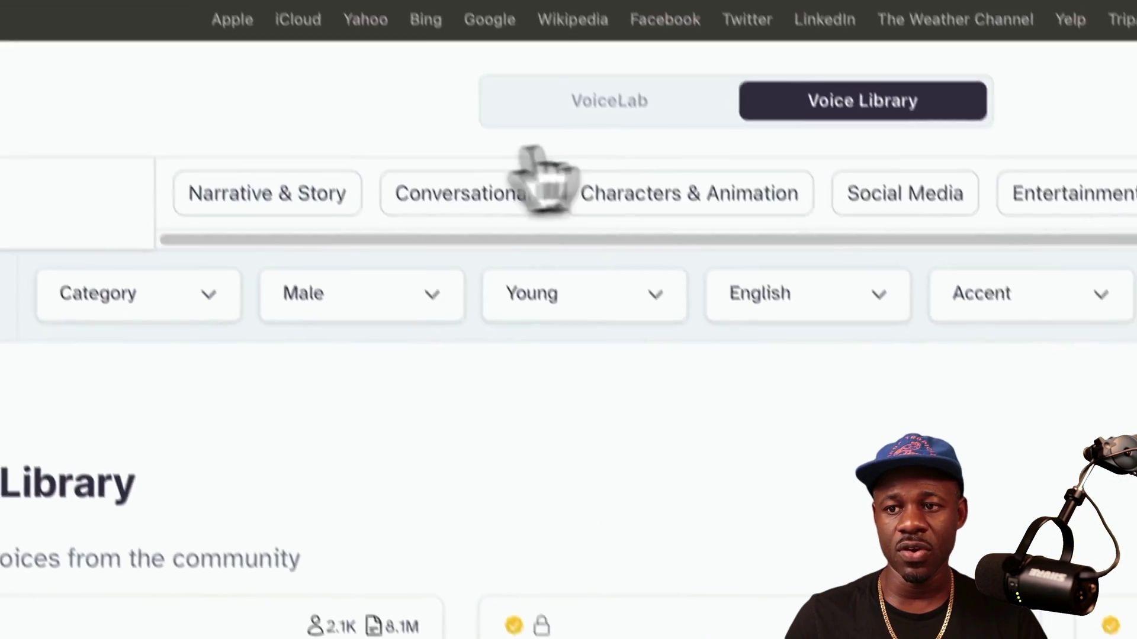
Browse the VoiceLab list, briefly view the Voice Library, then return to your own voices
click(615, 107)
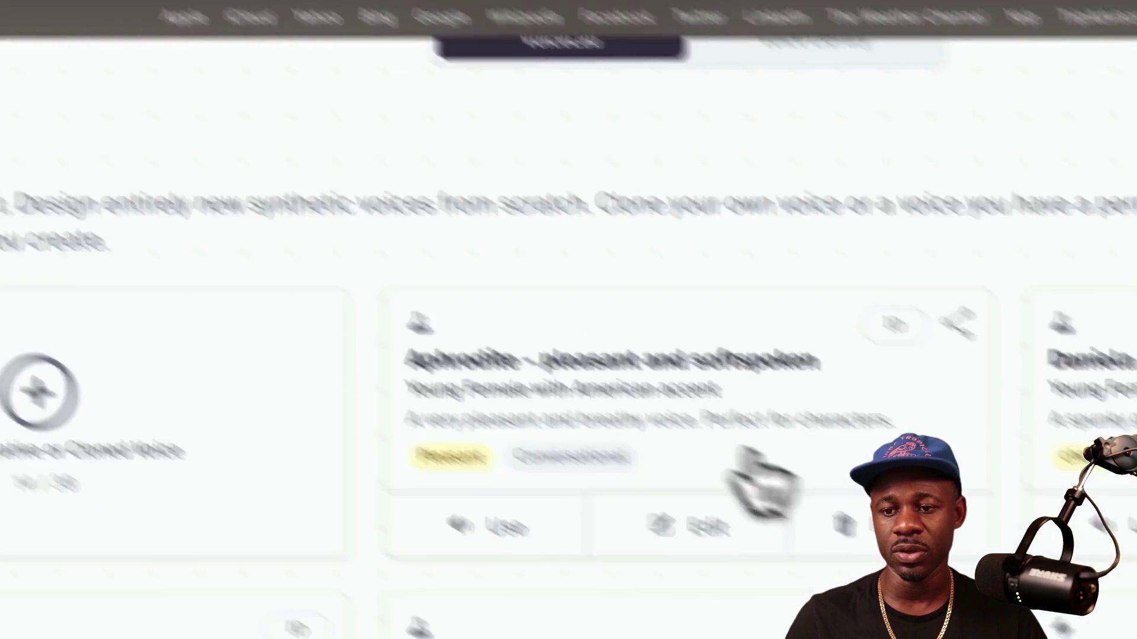
scroll(764, 480, down, 10)
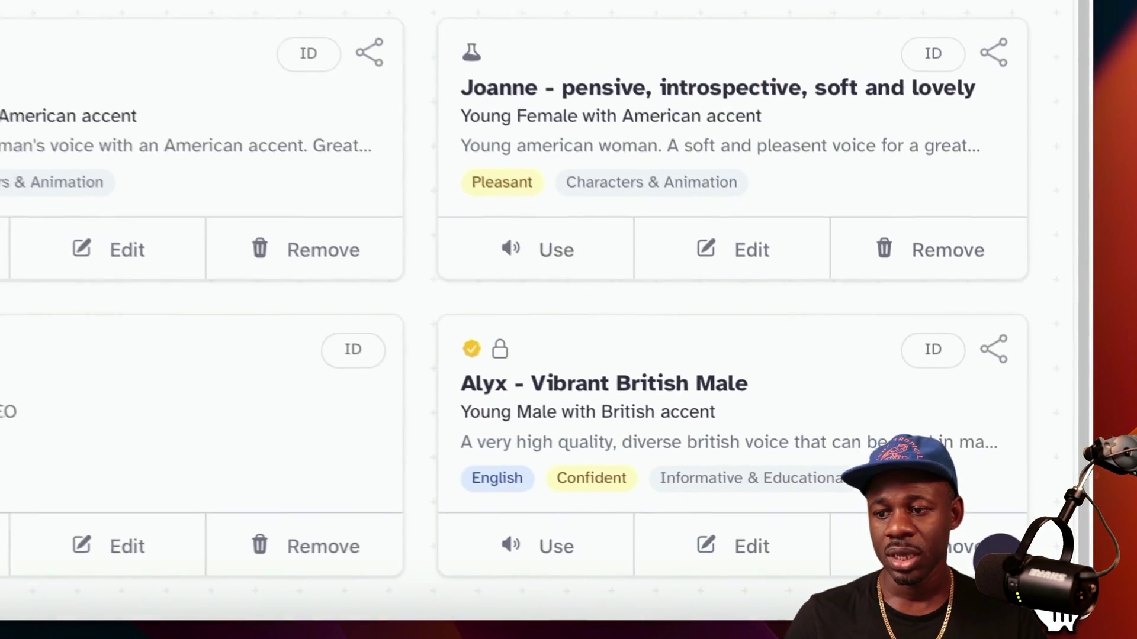
scroll(550, 533, up, 10)
click(810, 172)
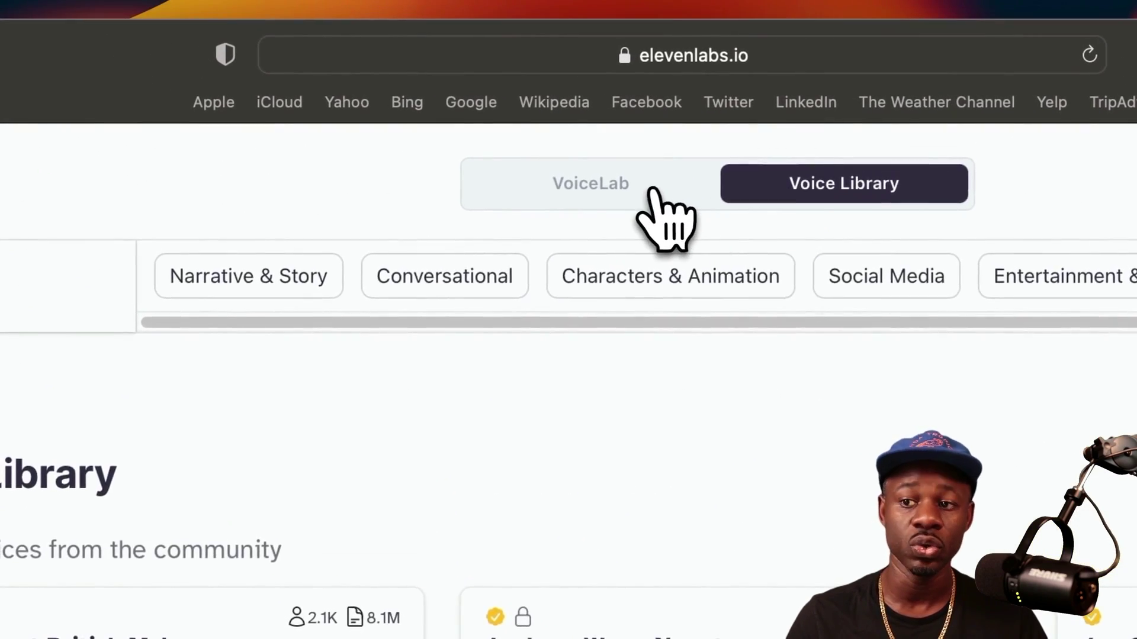
click(643, 180)
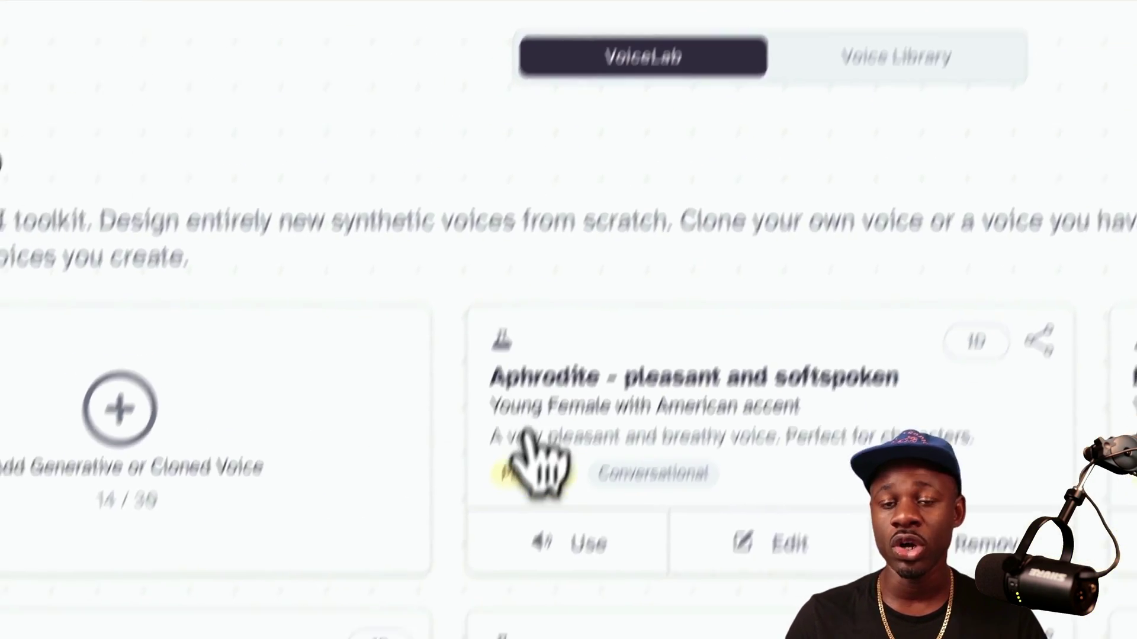
scroll(475, 317, down, 3)
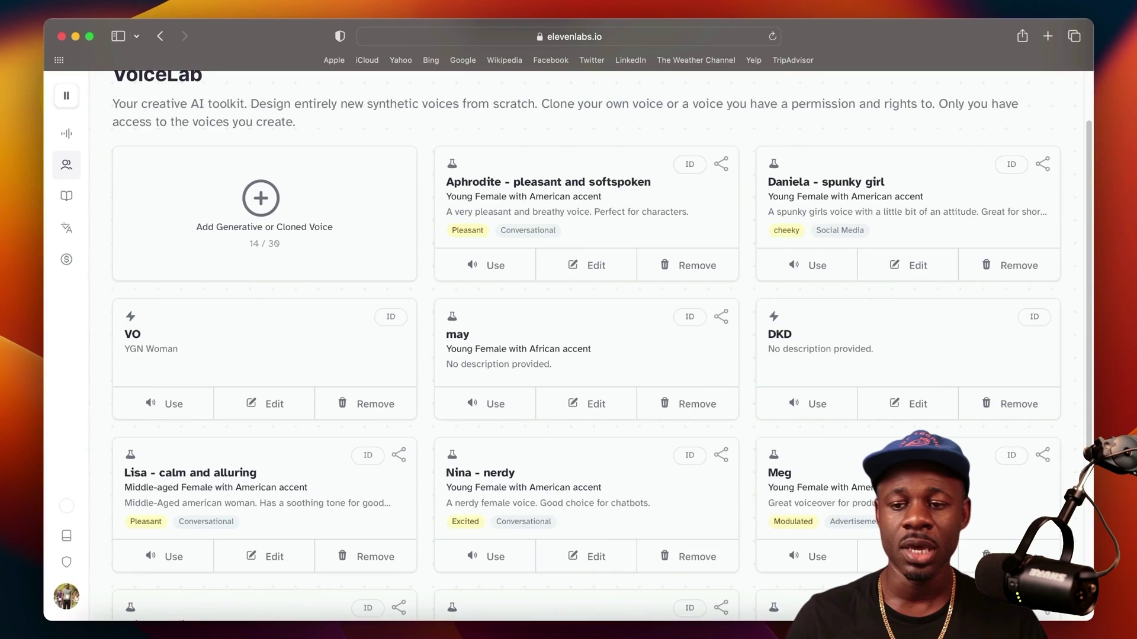
scroll(475, 317, up, 2)
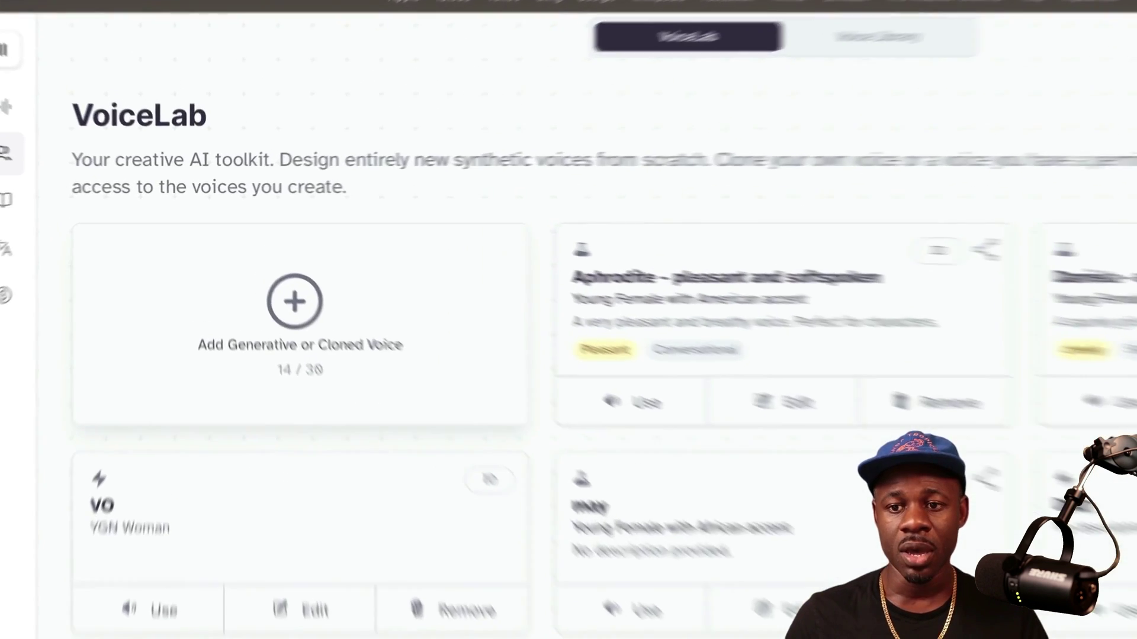
Start a Voice Design voice set to Female, Young, with an African accent
click(261, 272)
click(764, 313)
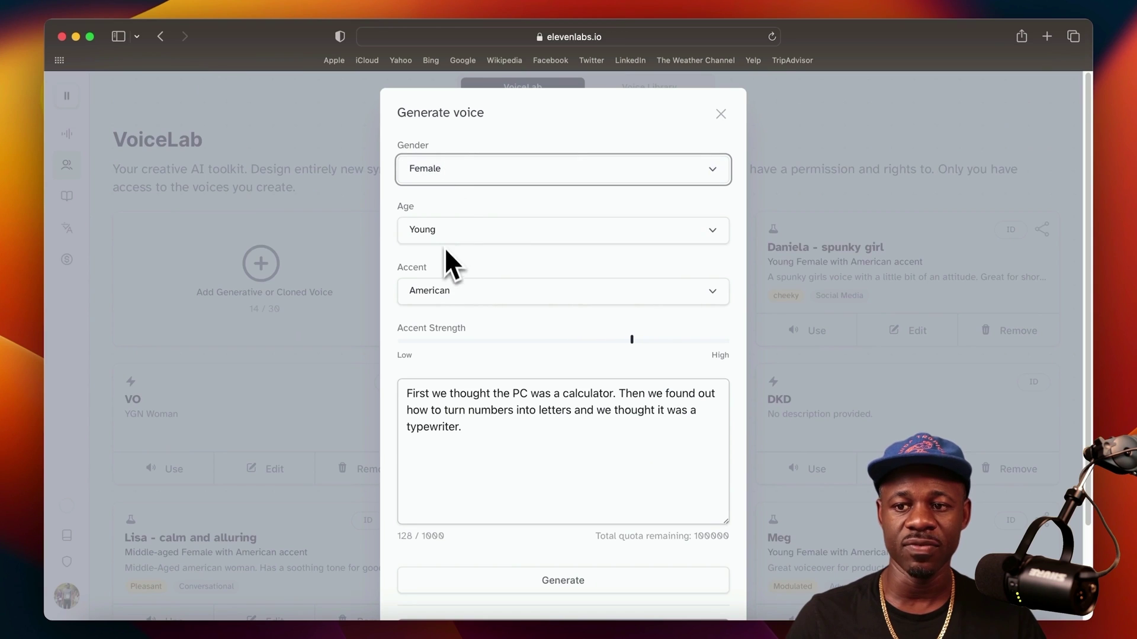
click(486, 167)
click(495, 165)
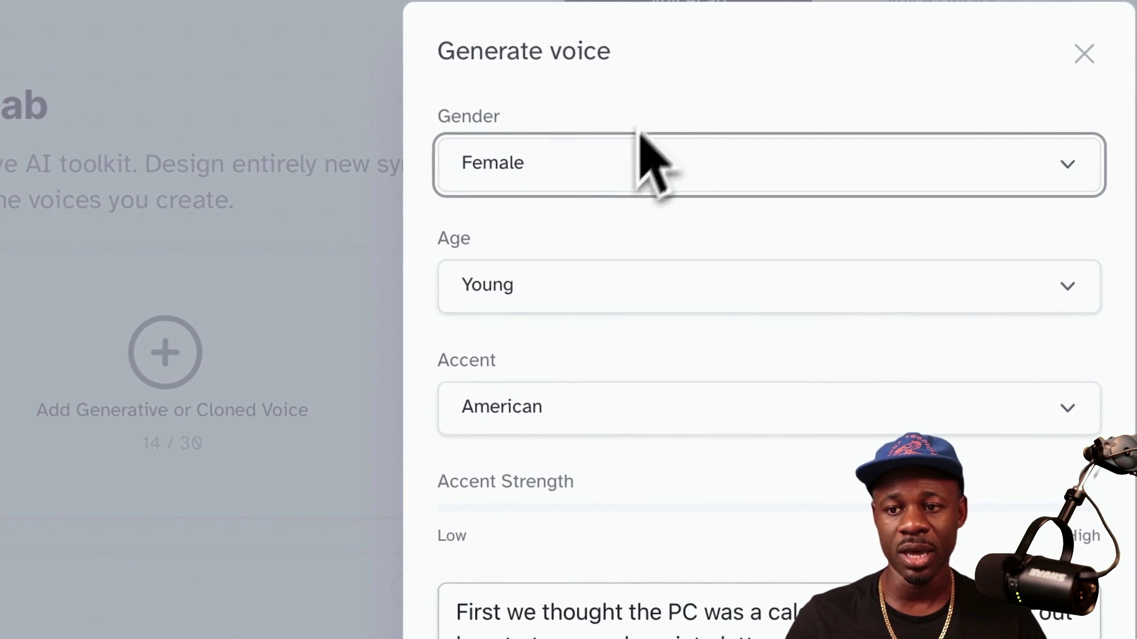
click(536, 296)
click(533, 349)
click(509, 414)
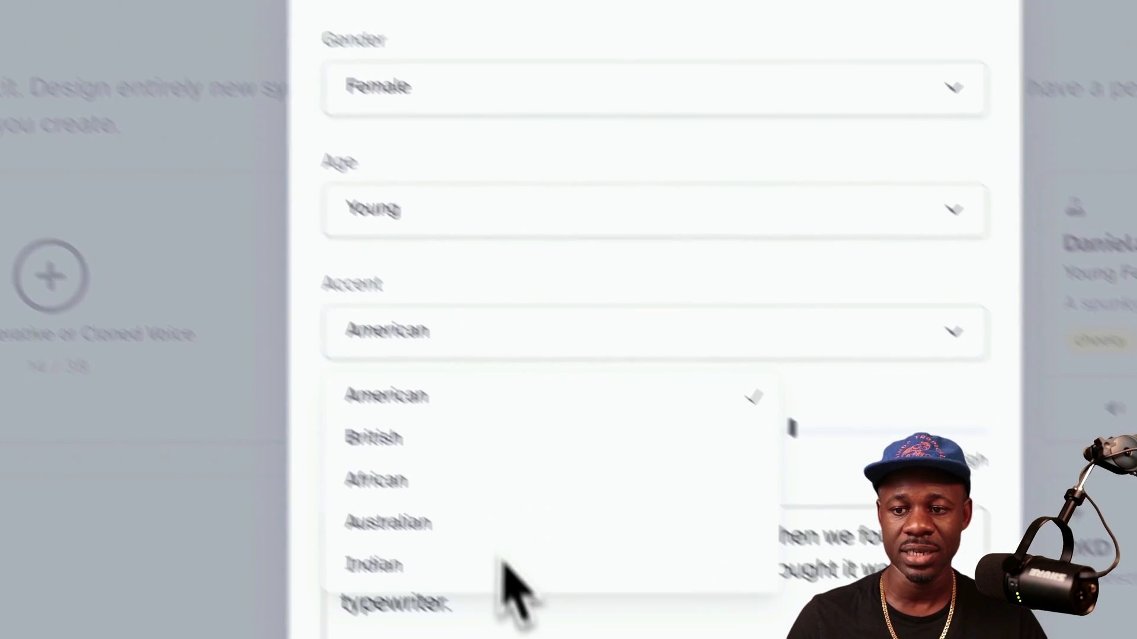
click(980, 475)
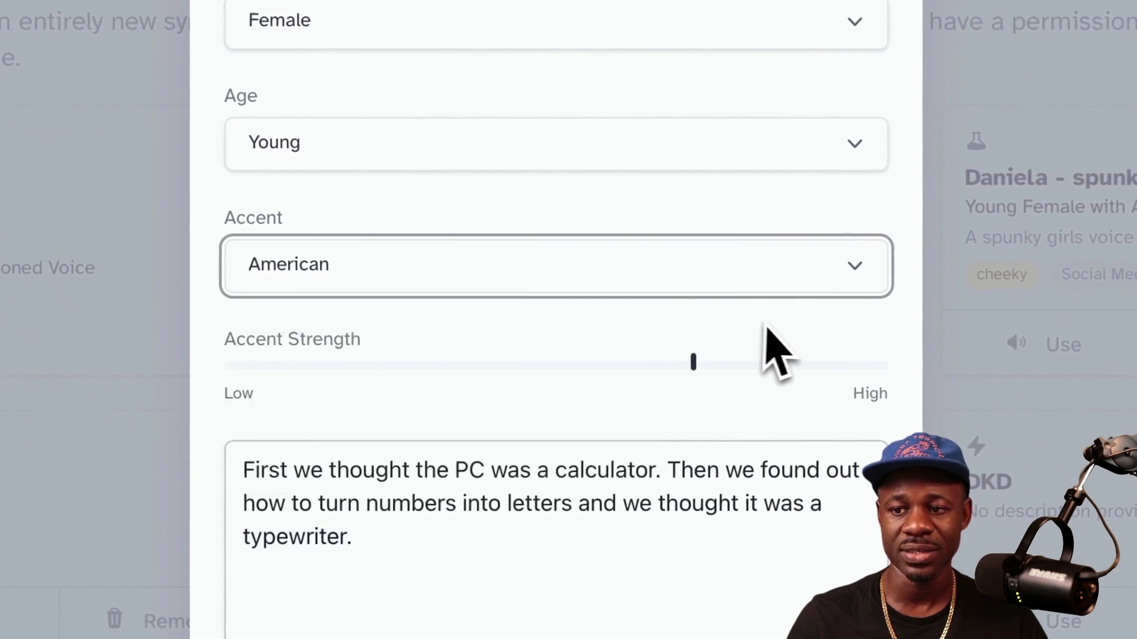
click(587, 364)
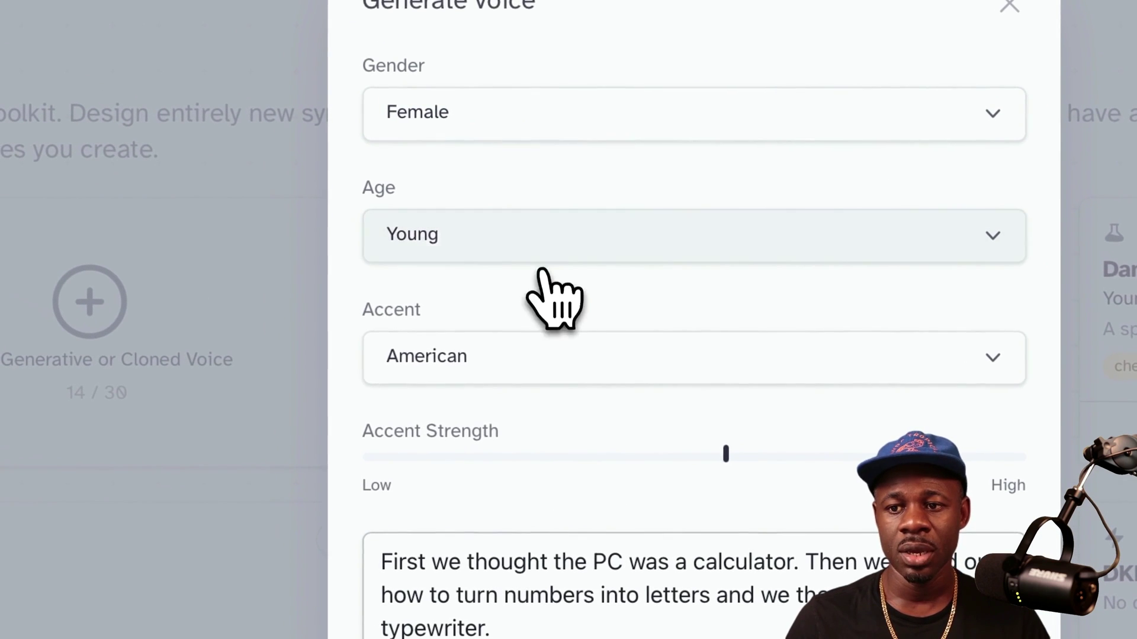
click(541, 266)
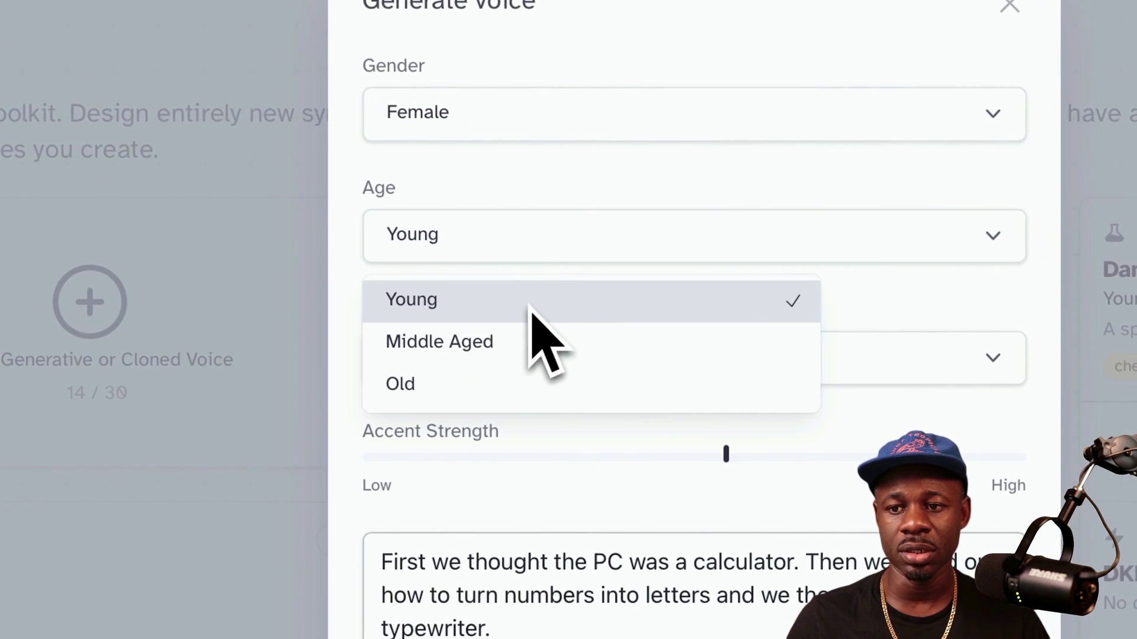
click(500, 228)
click(508, 379)
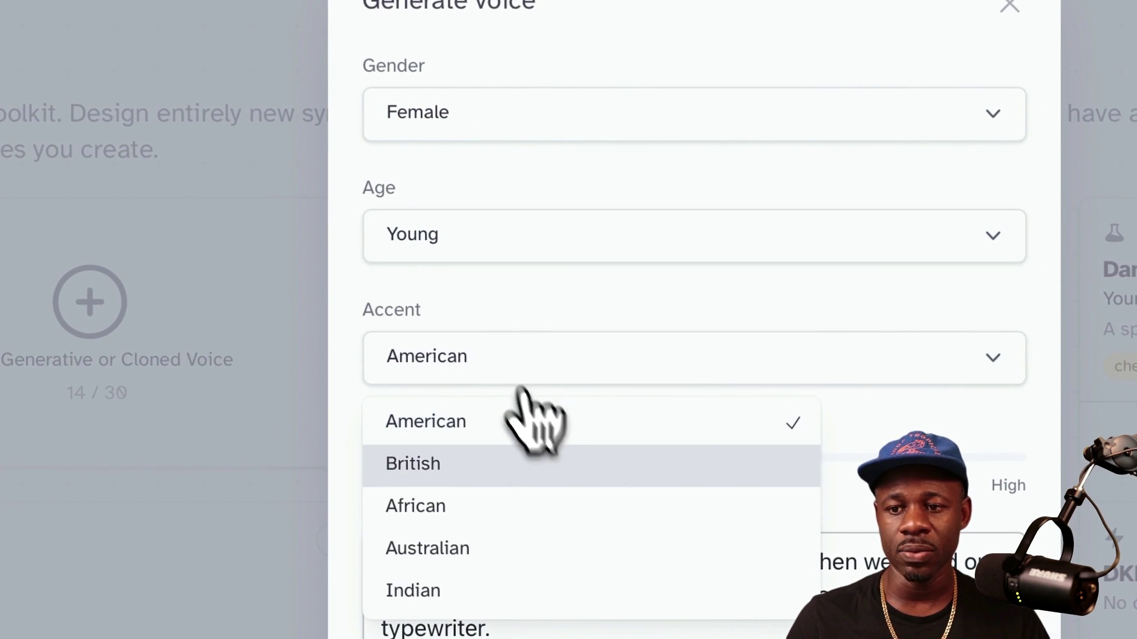
click(553, 205)
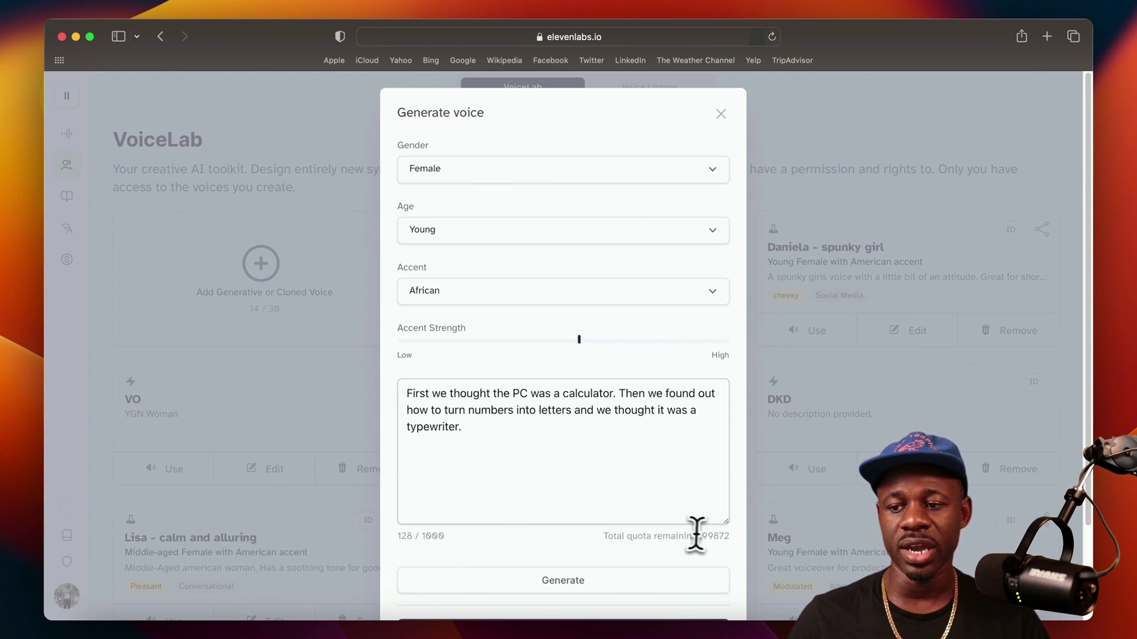
Highlight the 128-character sample count and the remaining character quota
drag(729, 536, 708, 537)
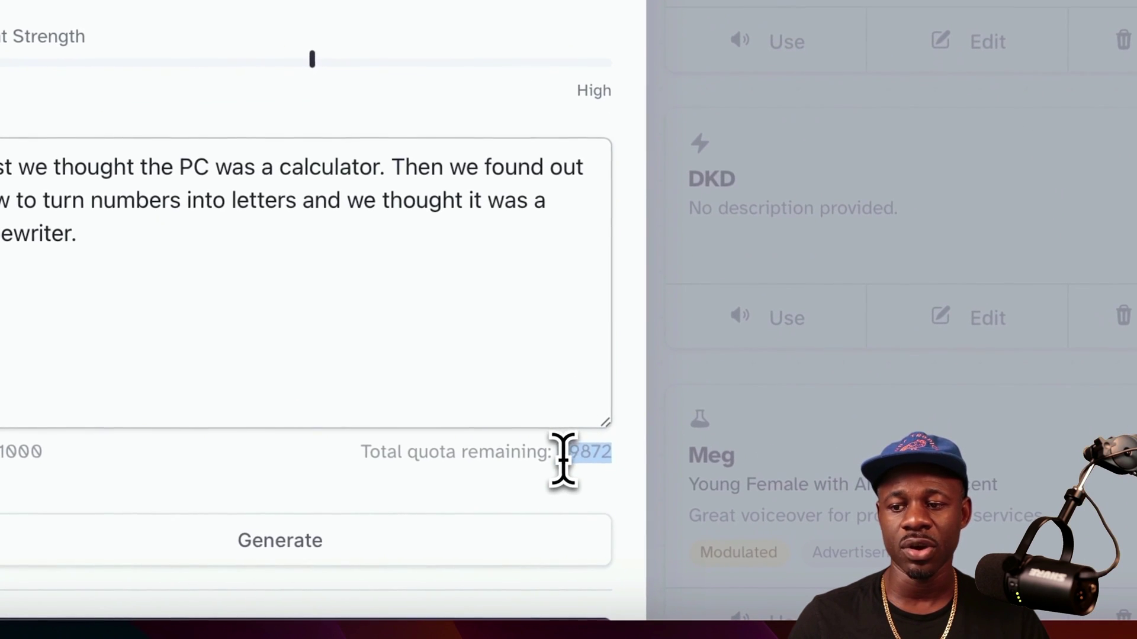
click(560, 462)
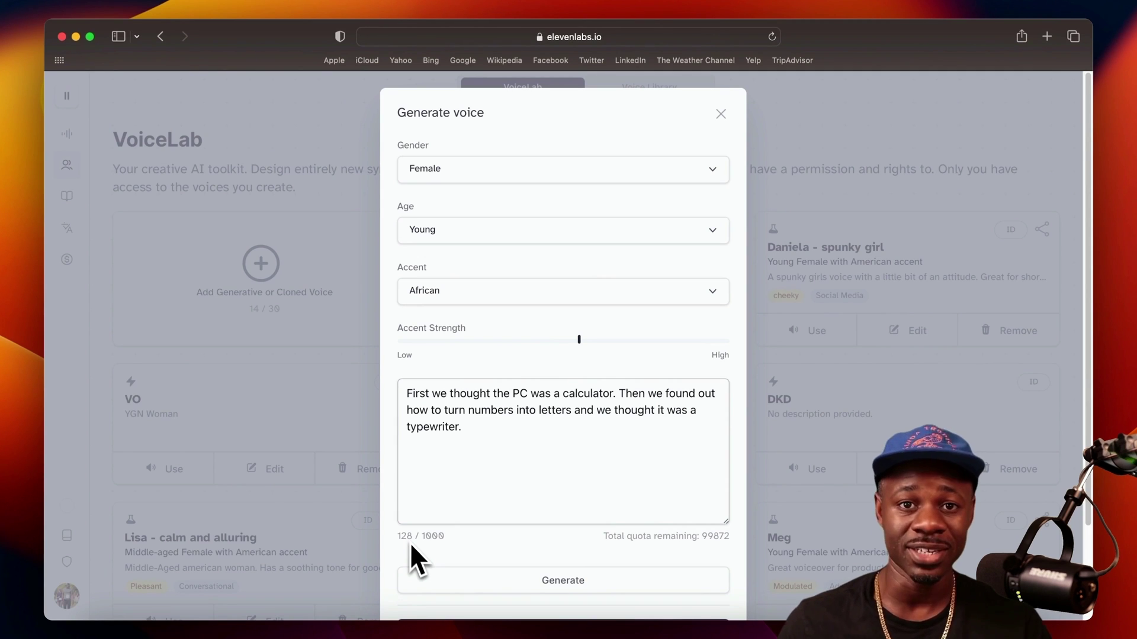
double_click(407, 537)
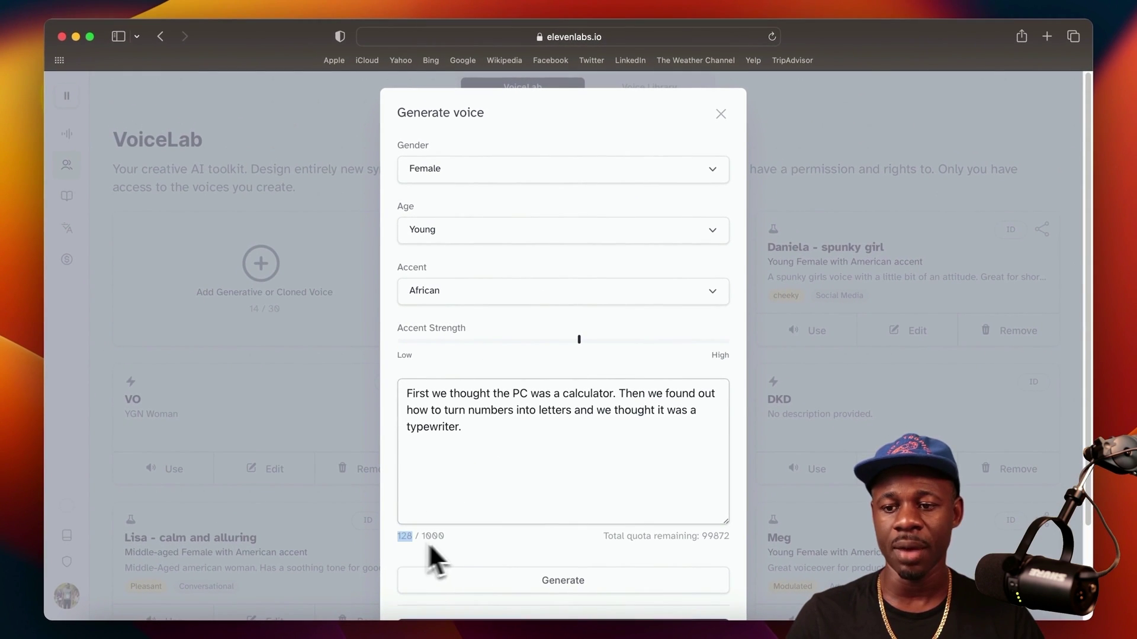
double_click(705, 537)
click(699, 557)
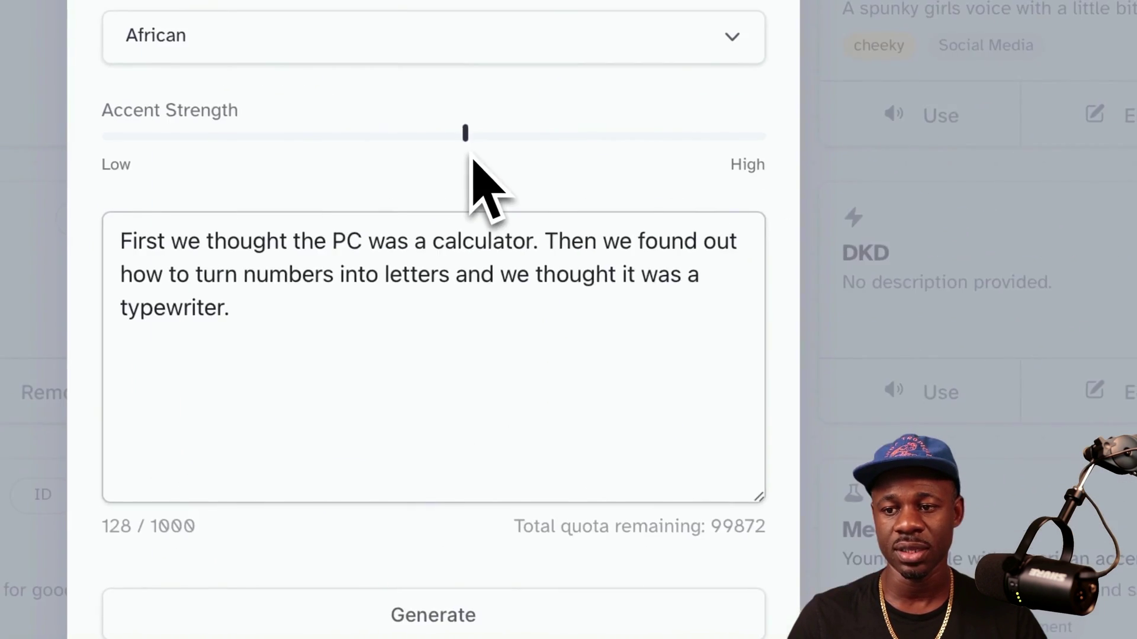
Set accent strength to about 165%, generate a sample, and save the voice to VoiceLab
drag(654, 59, 854, 74)
drag(664, 149, 642, 145)
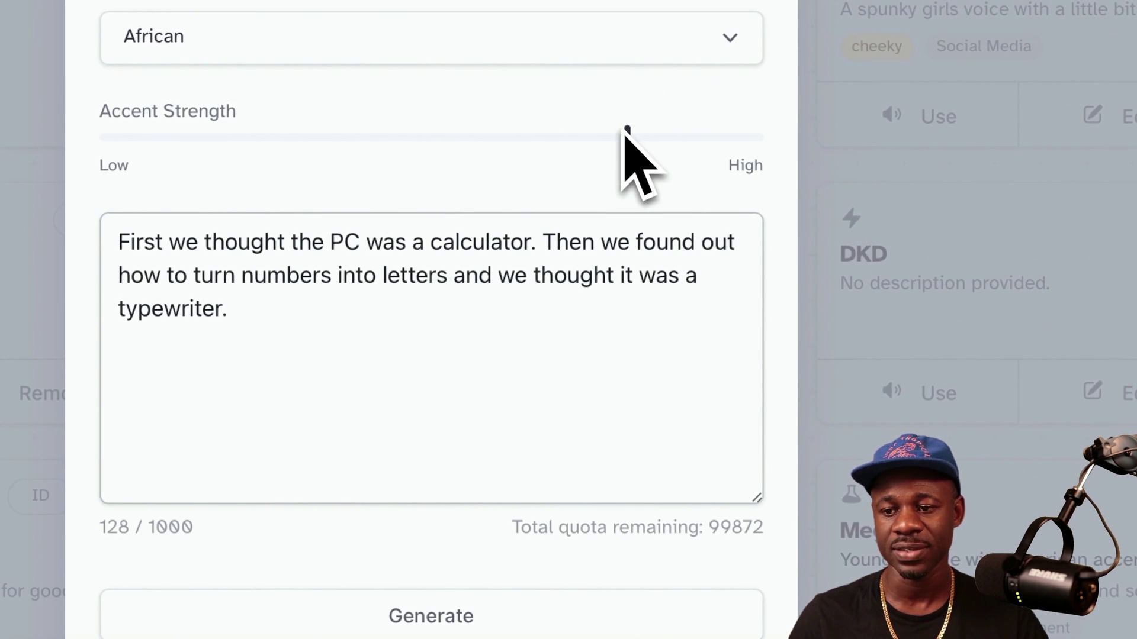
click(381, 627)
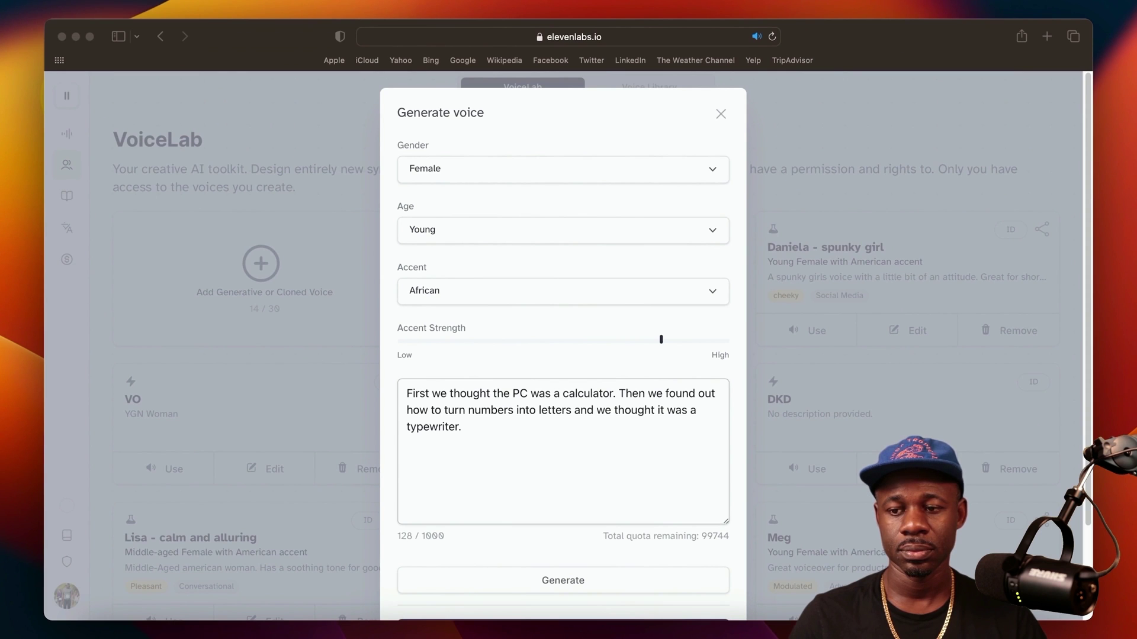
scroll(594, 410, down, 3)
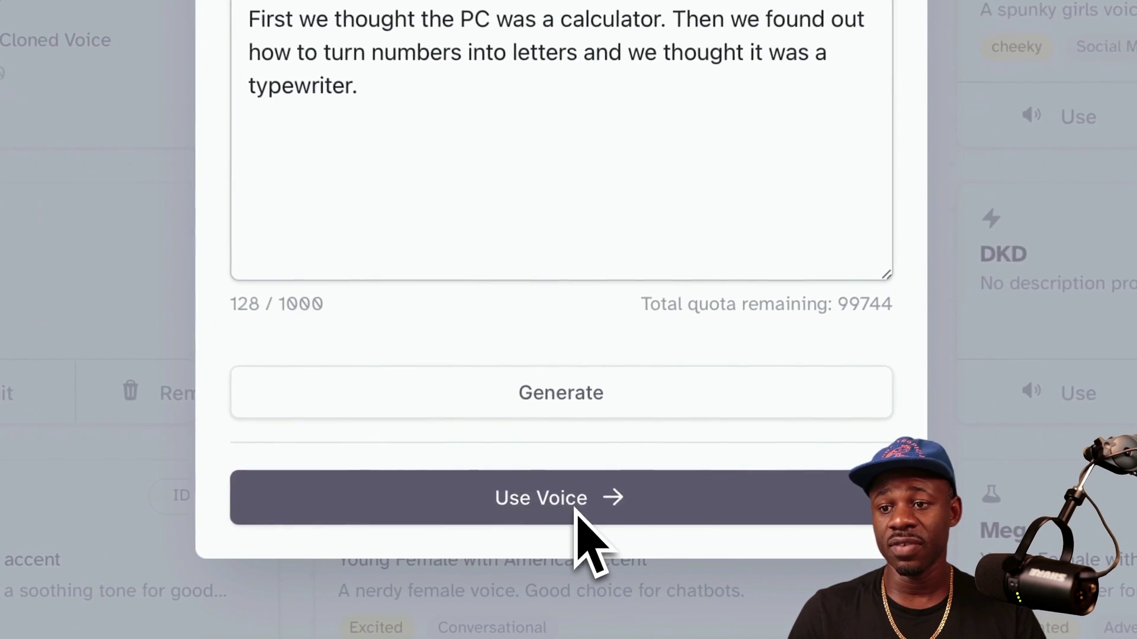
click(577, 508)
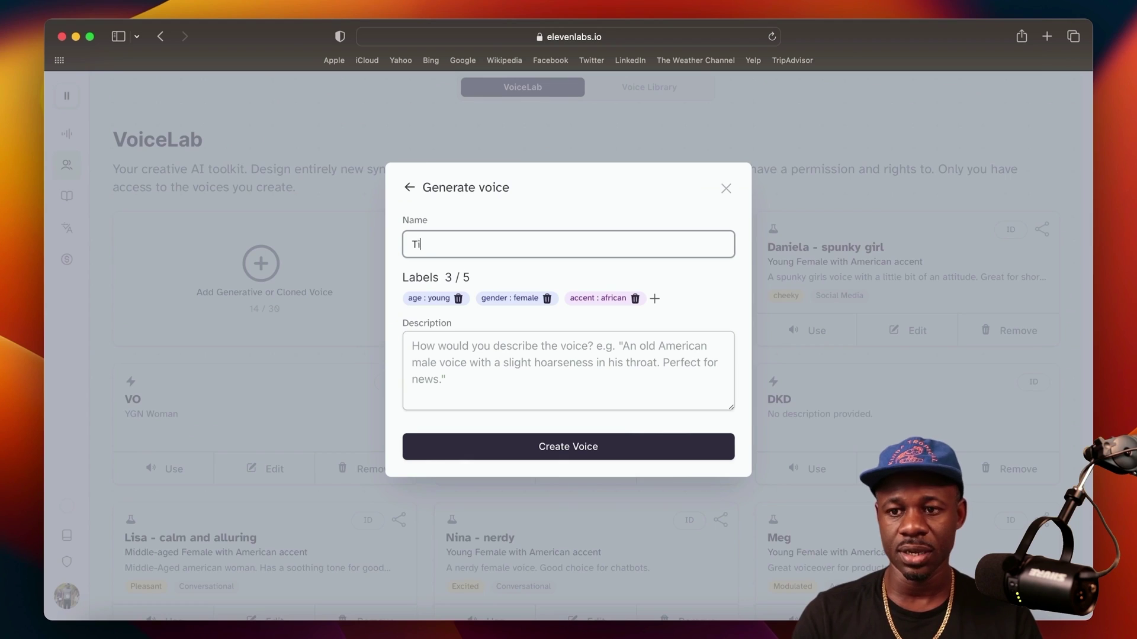
click(567, 446)
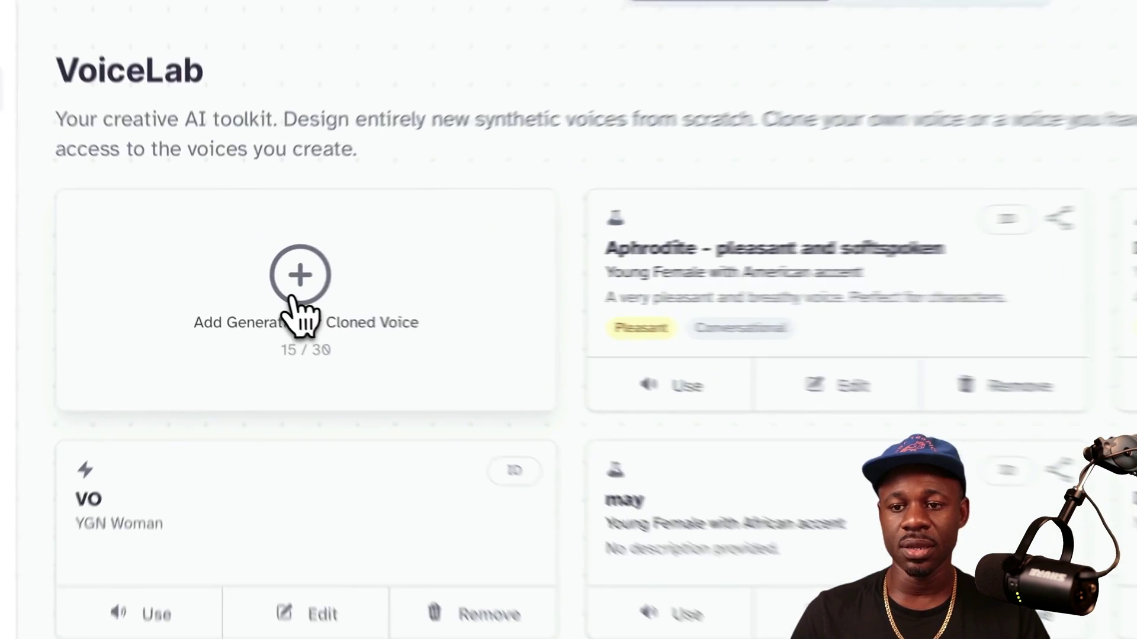
click(264, 278)
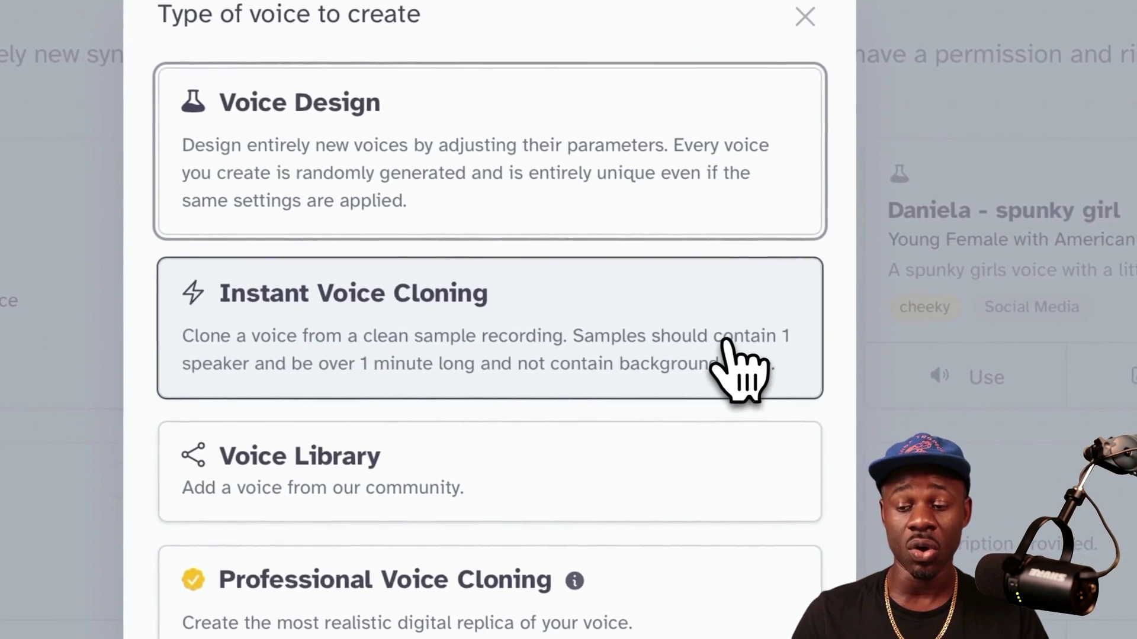
click(715, 346)
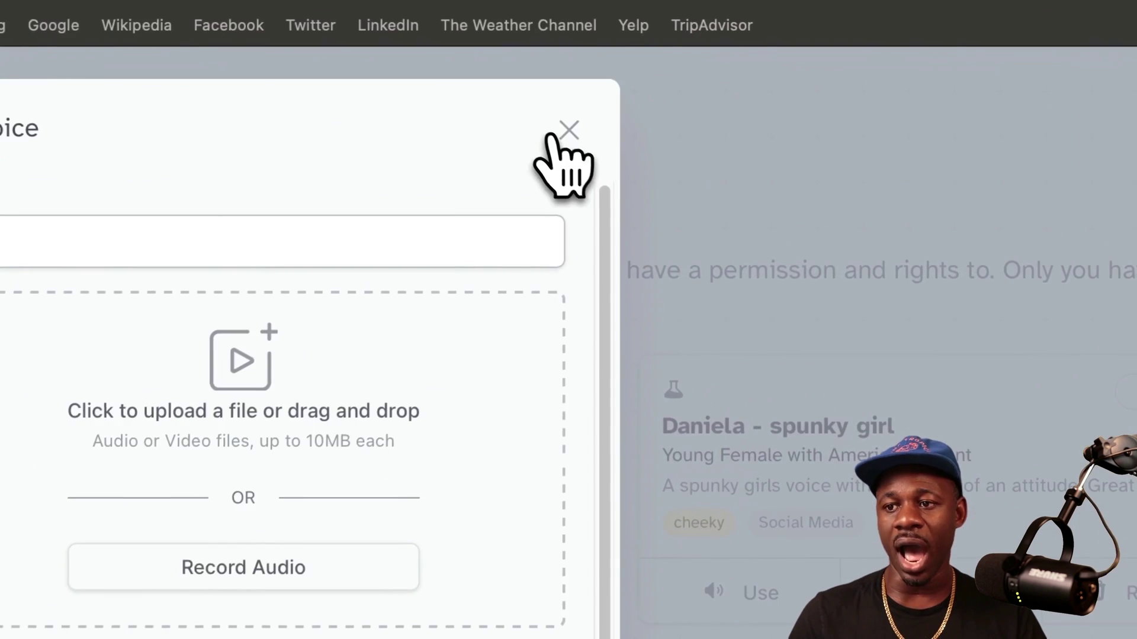
click(686, 117)
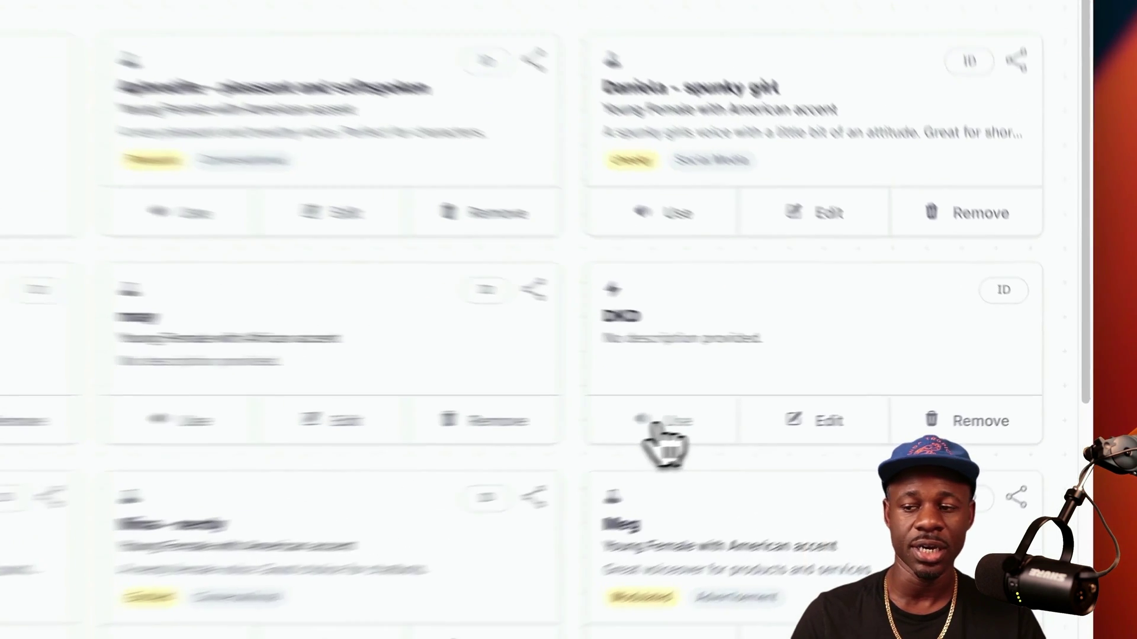
click(806, 410)
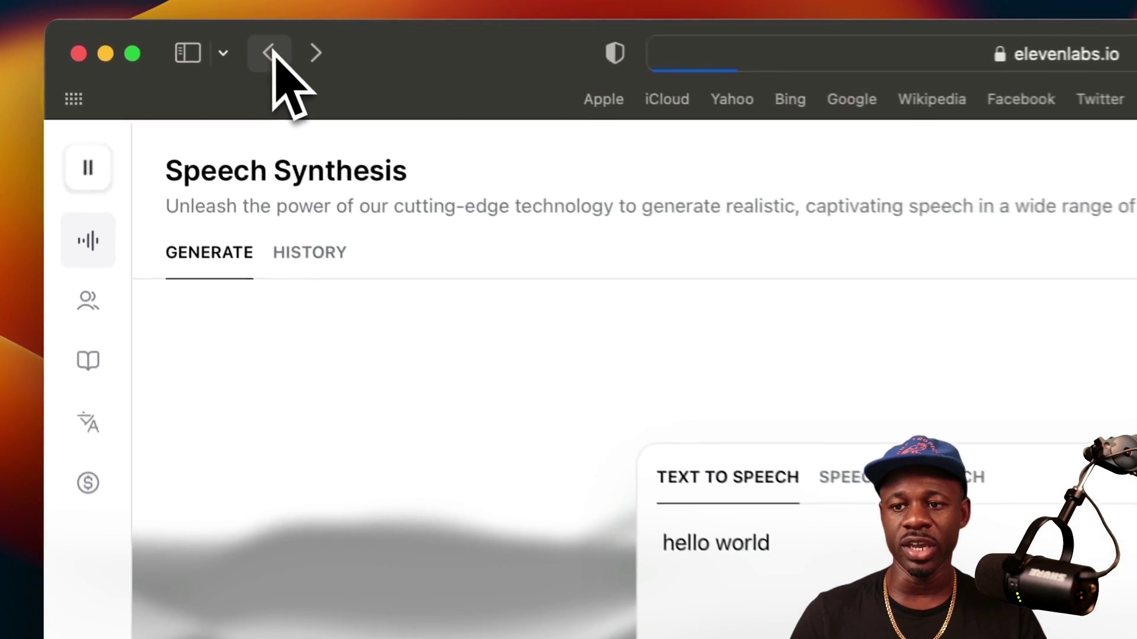
click(201, 42)
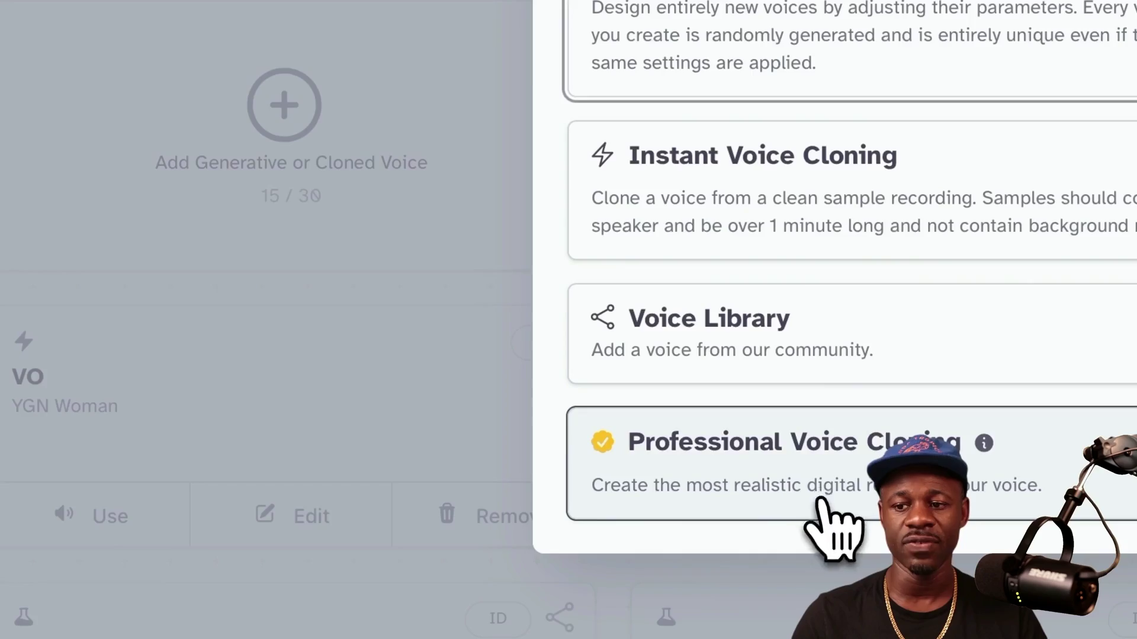
Read through the Professional Voice Cloning guide, then go back to the VoiceLab voice list
click(825, 524)
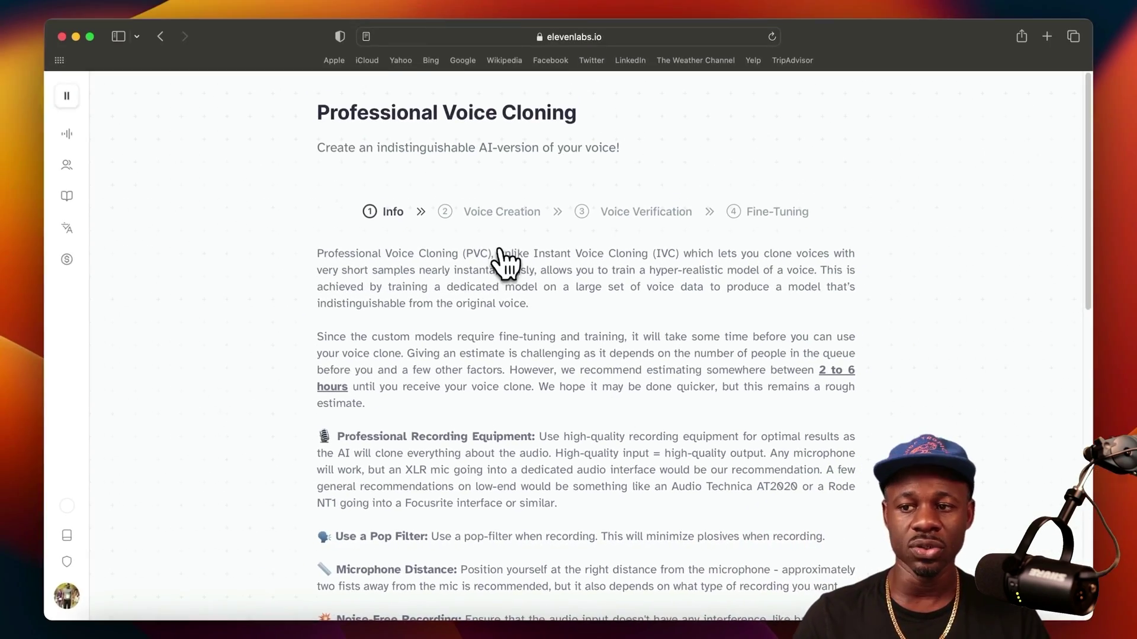
scroll(444, 375, down, 15)
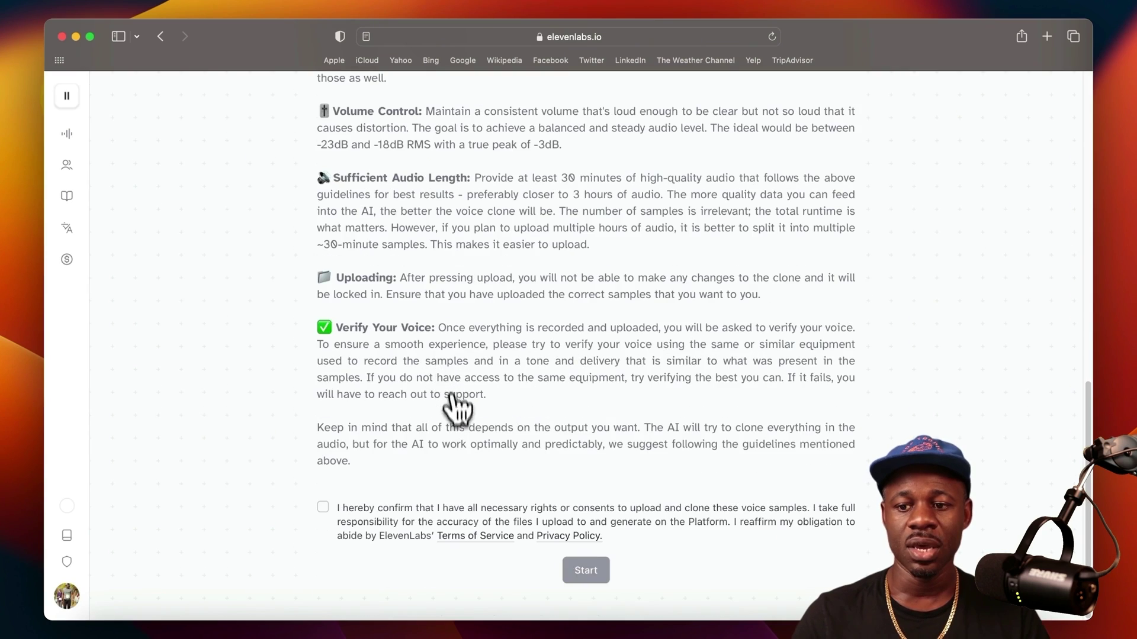
scroll(453, 414, up, 15)
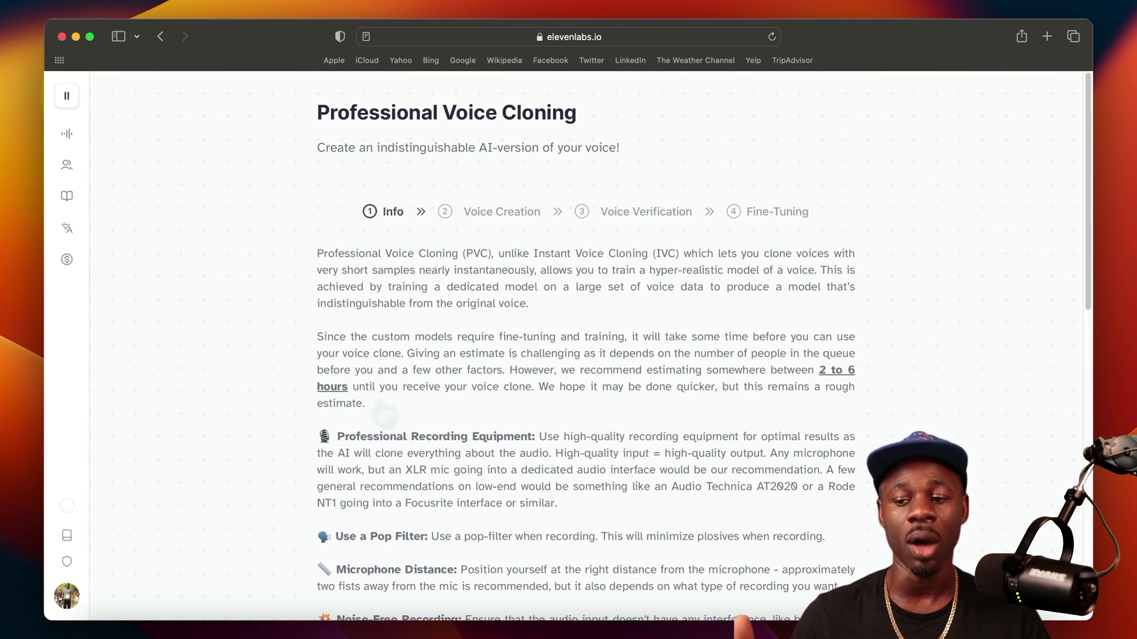
key(super+bracketleft)
scroll(601, 423, down, 10)
scroll(616, 415, up, 10)
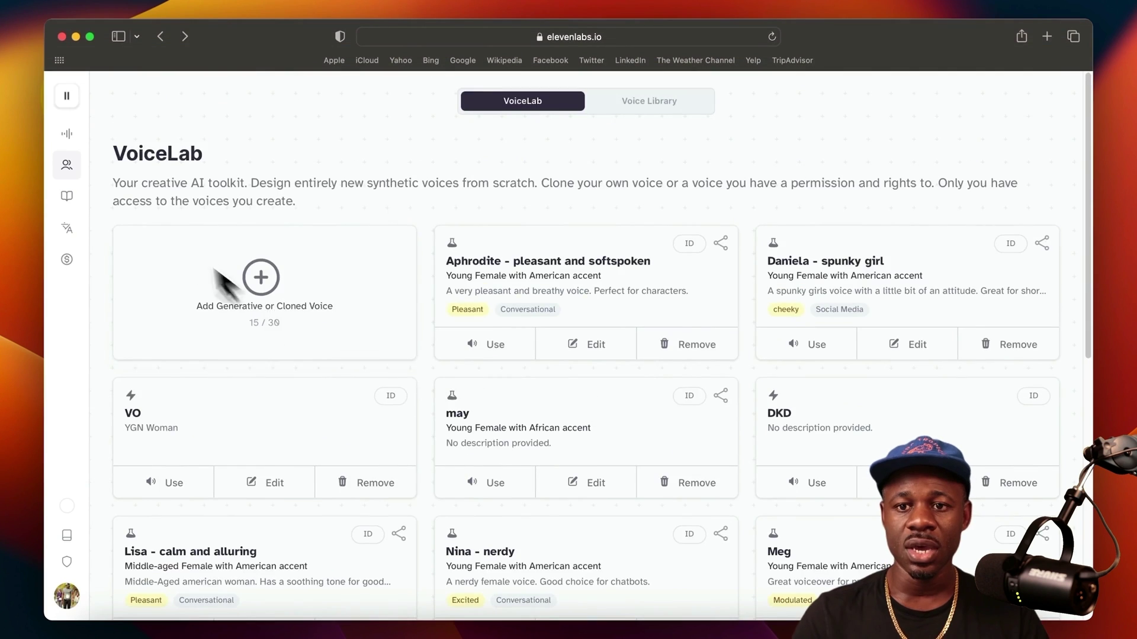
In Speech Synthesis, replace 'hello world' with 'hit the like button' and choose the Aphrodite voice
click(67, 133)
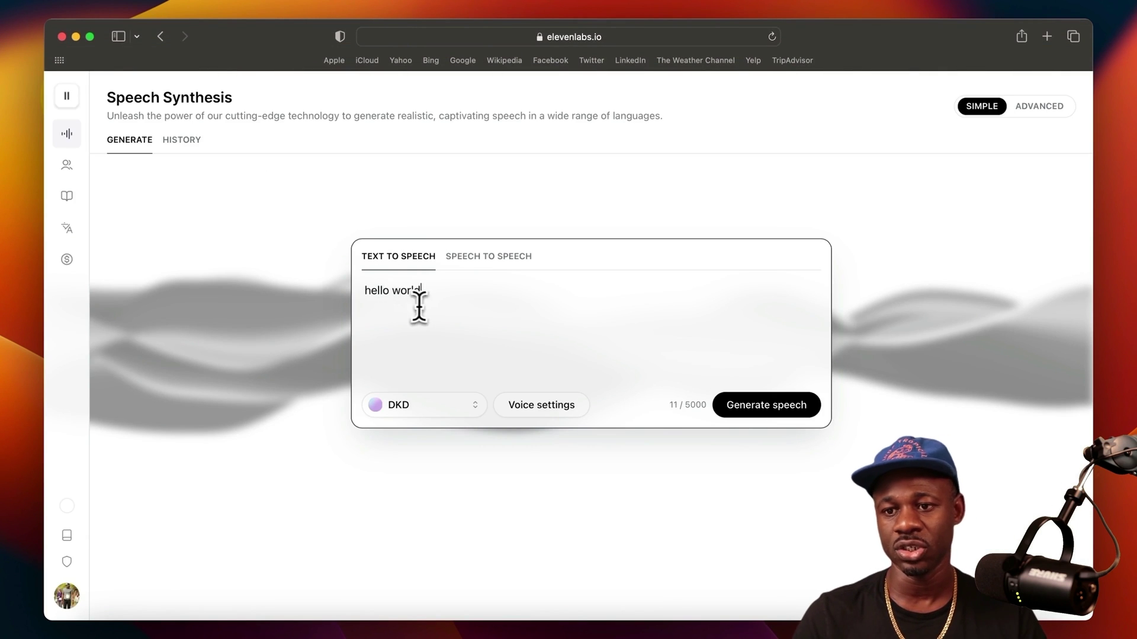
drag(421, 305, 364, 270)
key(BackSpace)
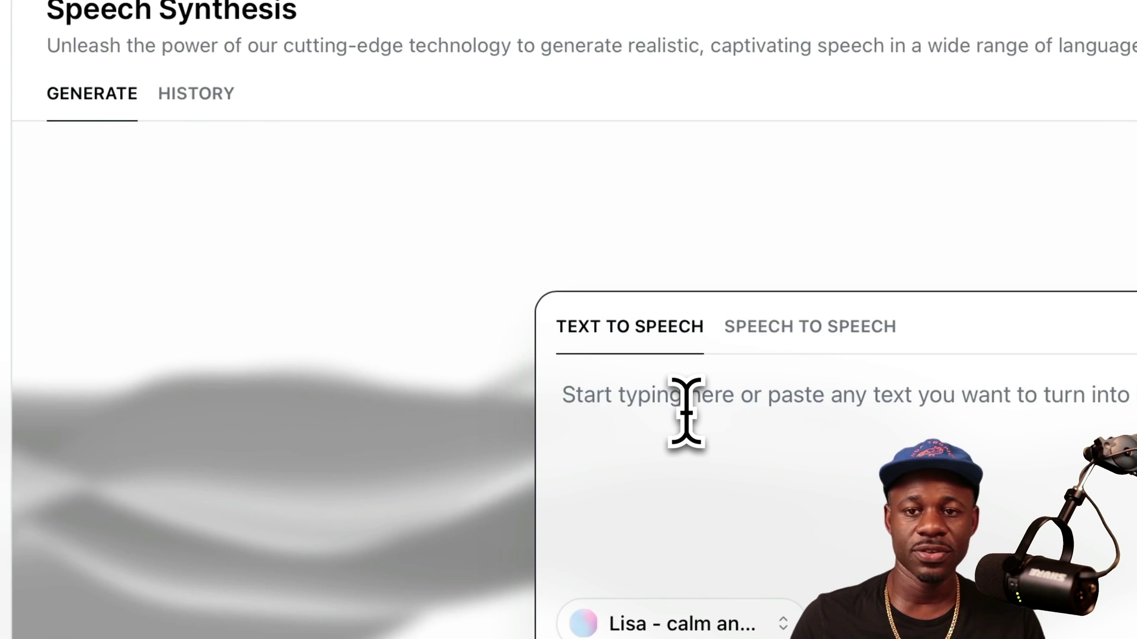
click(425, 296)
text(hit the like)
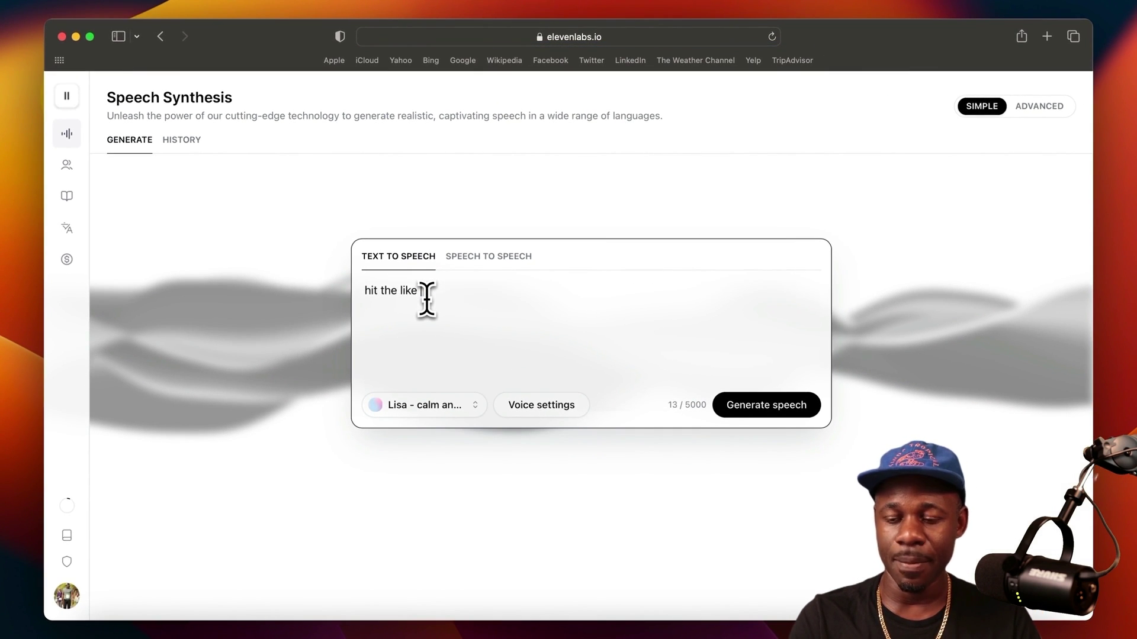
text(ton)
click(424, 405)
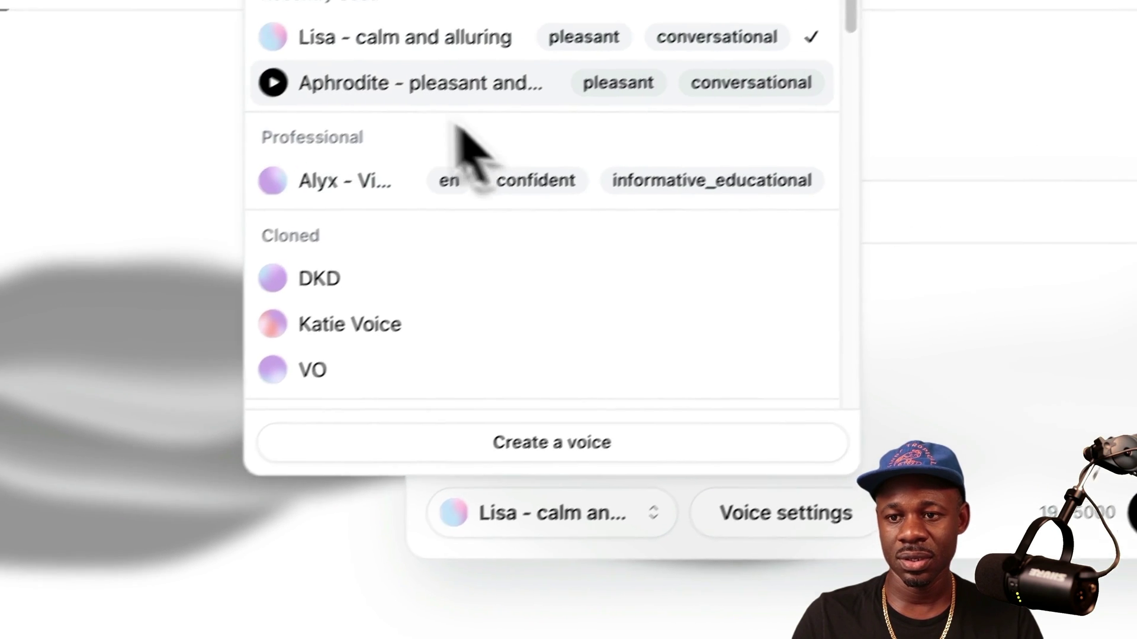
click(432, 93)
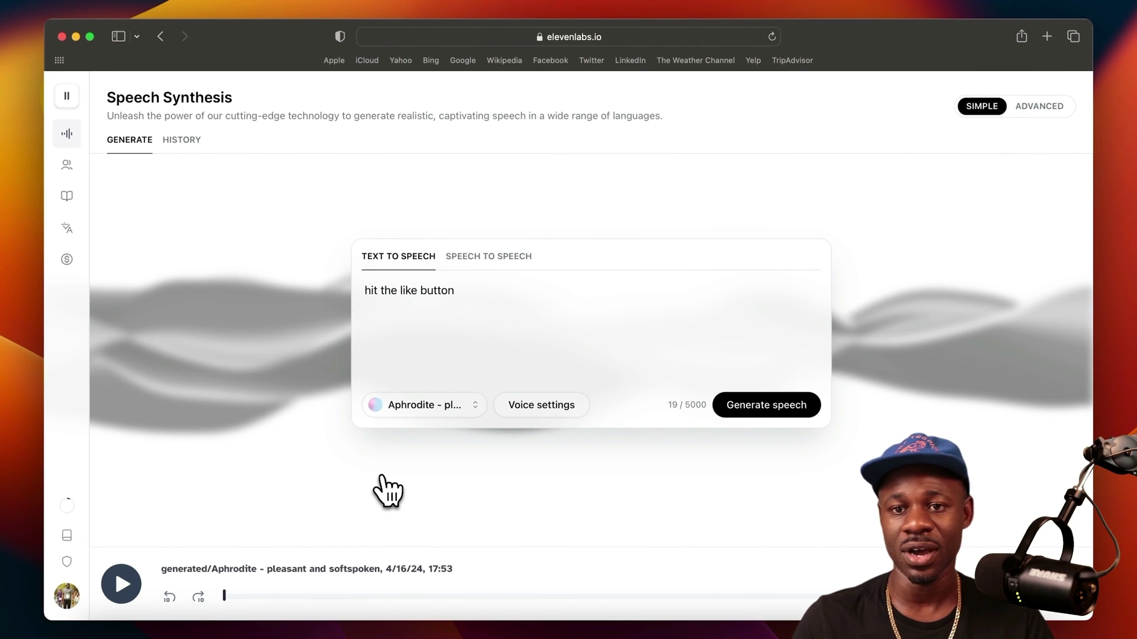
Generate speech from 'hit the like button' and download the clip
drag(538, 294, 334, 270)
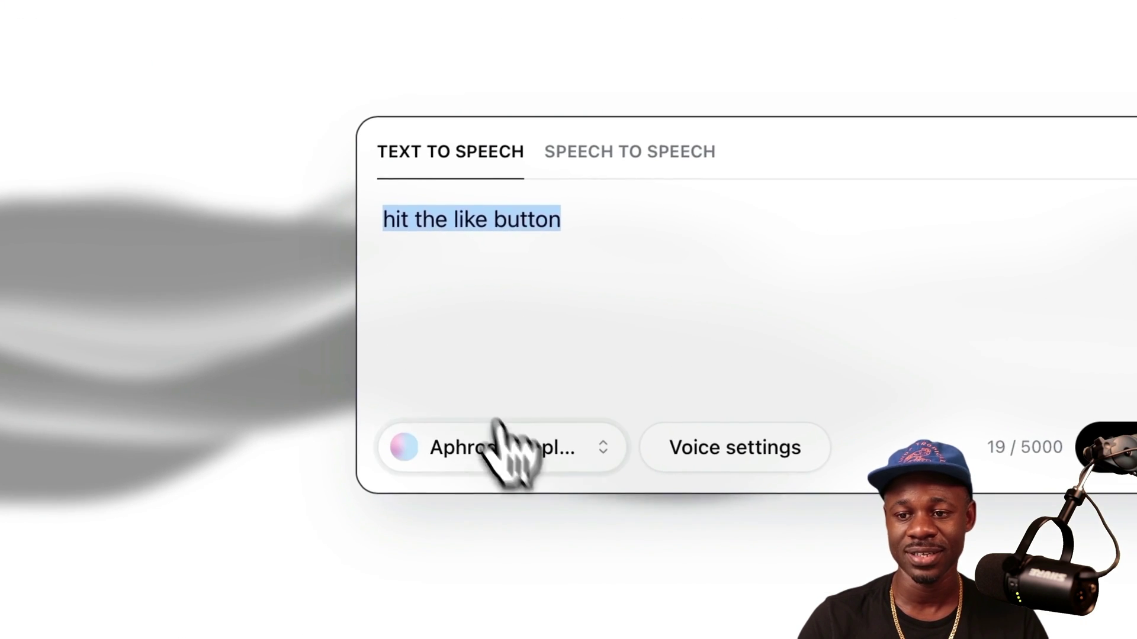
click(525, 462)
click(532, 453)
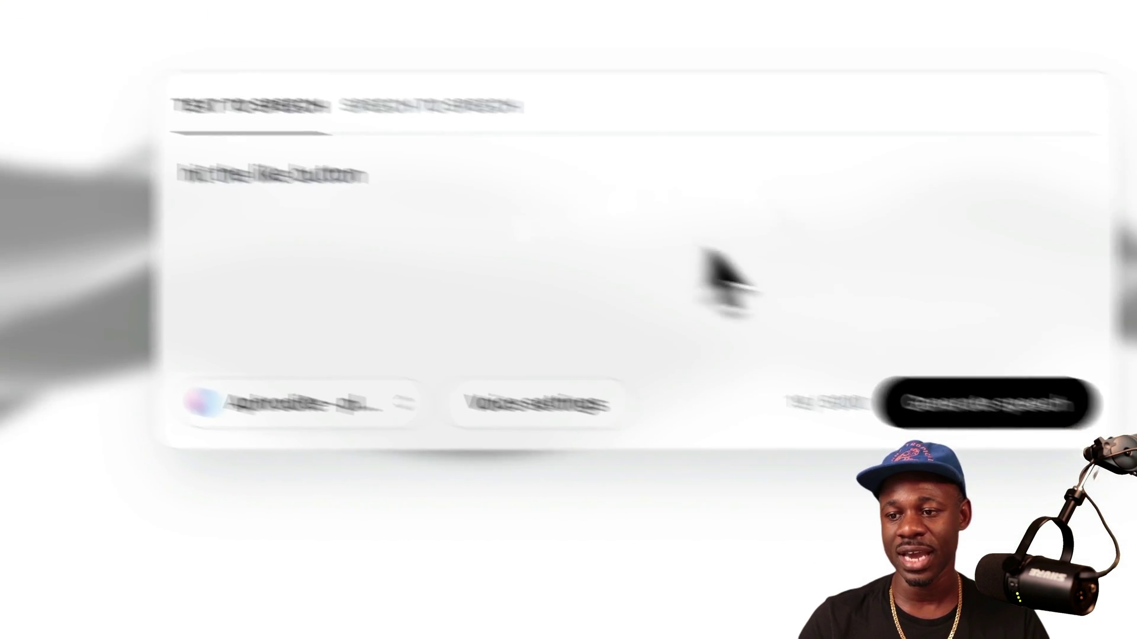
click(985, 405)
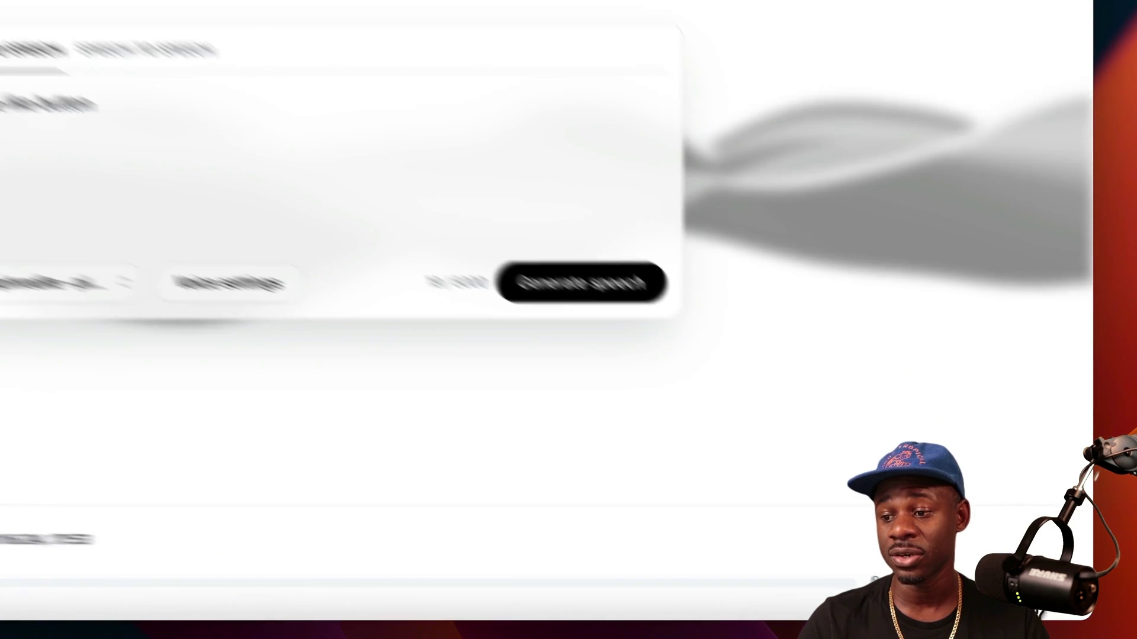
click(1060, 584)
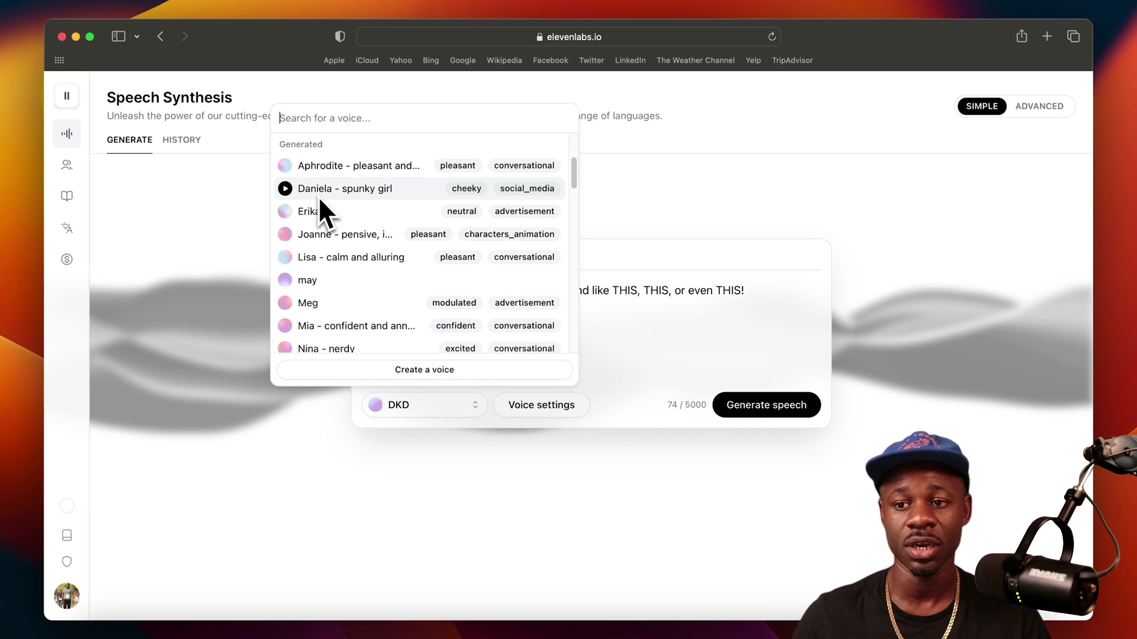
Switch the 74-character script to the Aphrodite voice and play back the generated clip
click(334, 171)
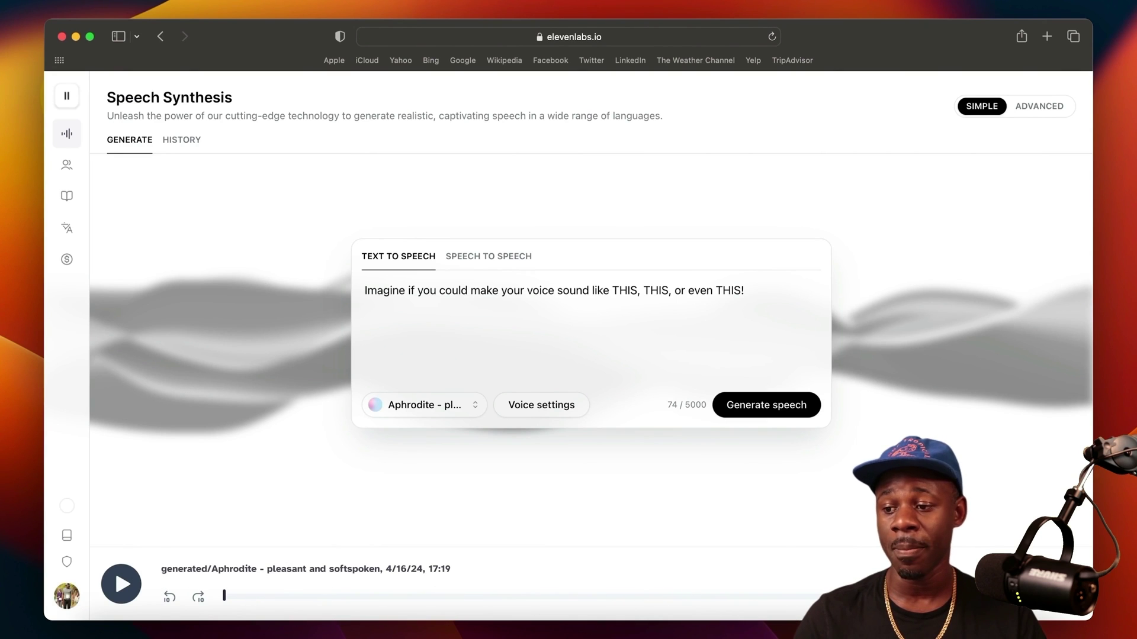
click(121, 585)
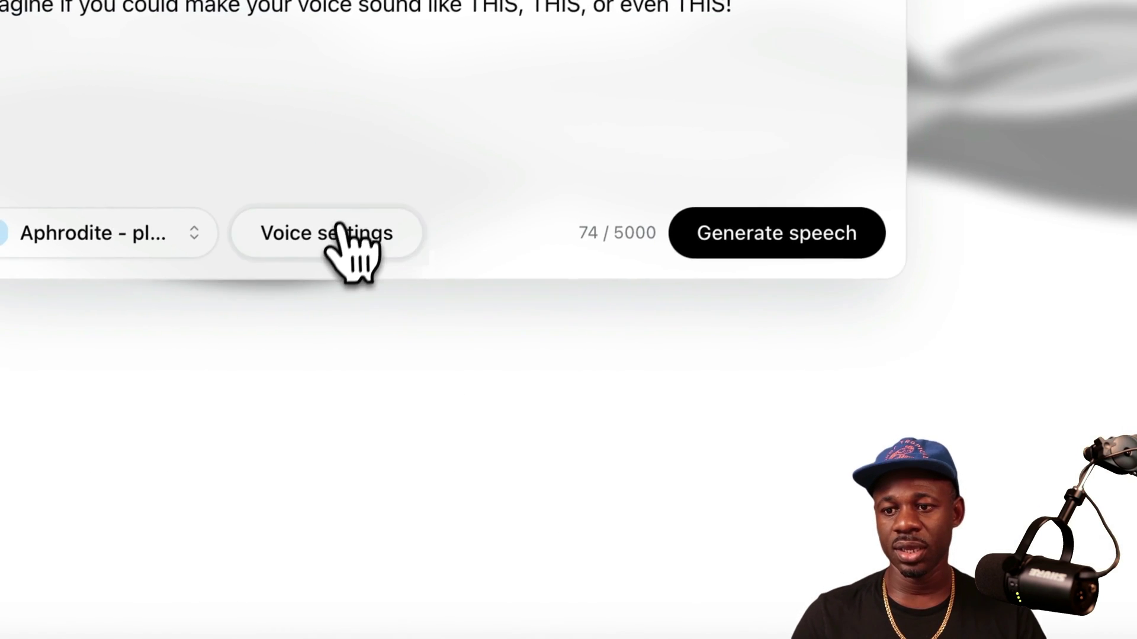
Lower the voice Stability to about 28% and regenerate the Aphrodite line
click(342, 234)
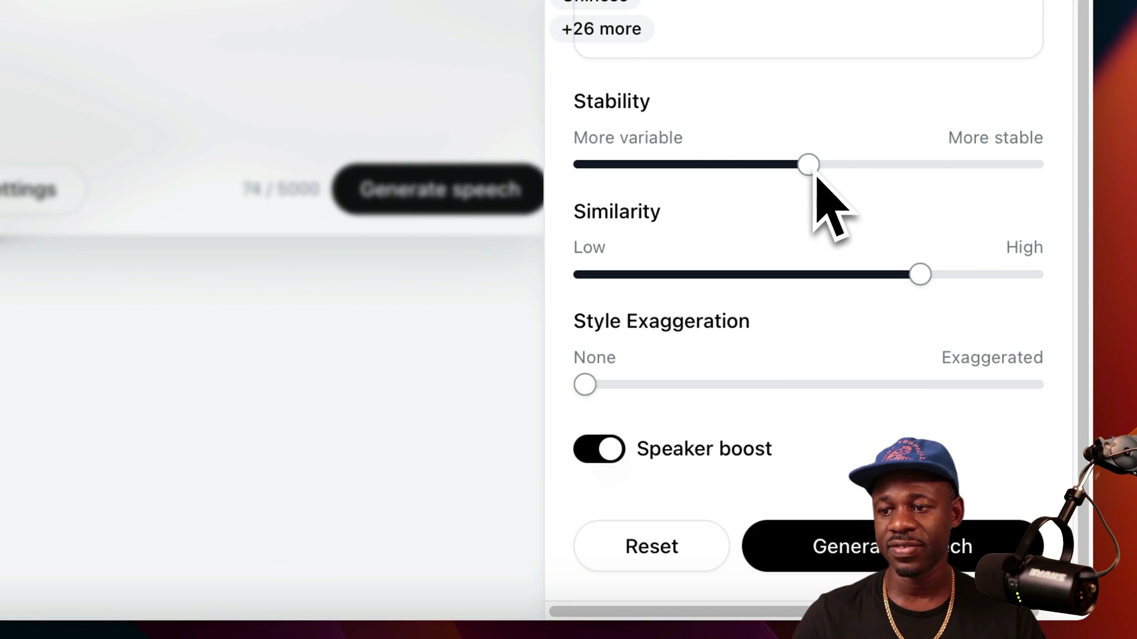
mouse_move(816, 183)
drag(815, 184, 721, 169)
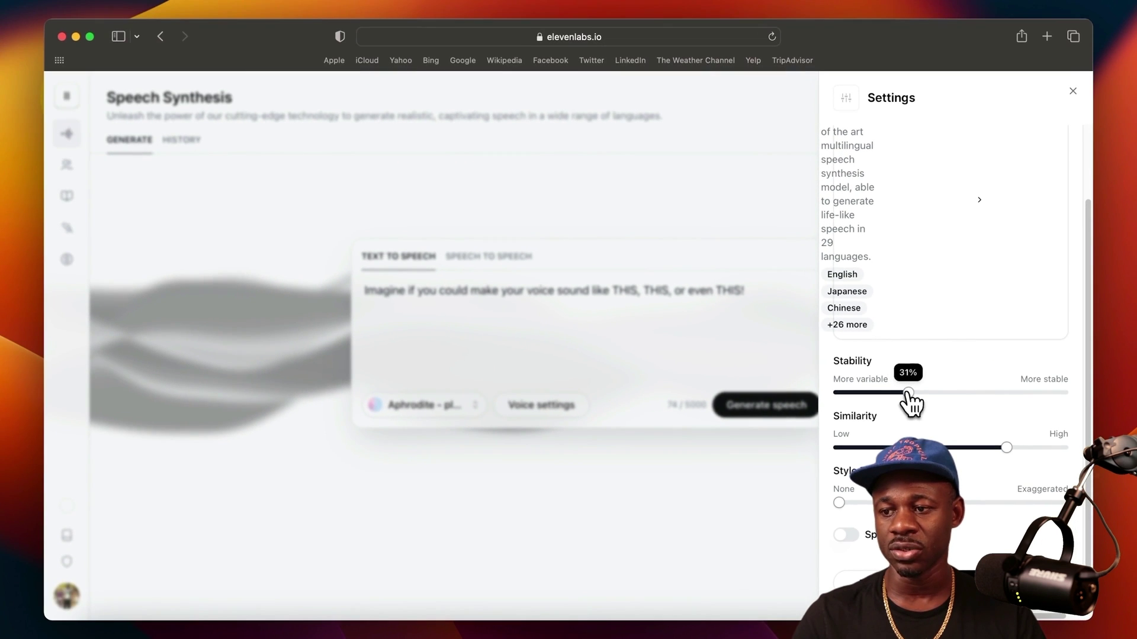
mouse_move(908, 393)
mouse_down()
mouse_move(990, 392)
mouse_move(908, 392)
mouse_up()
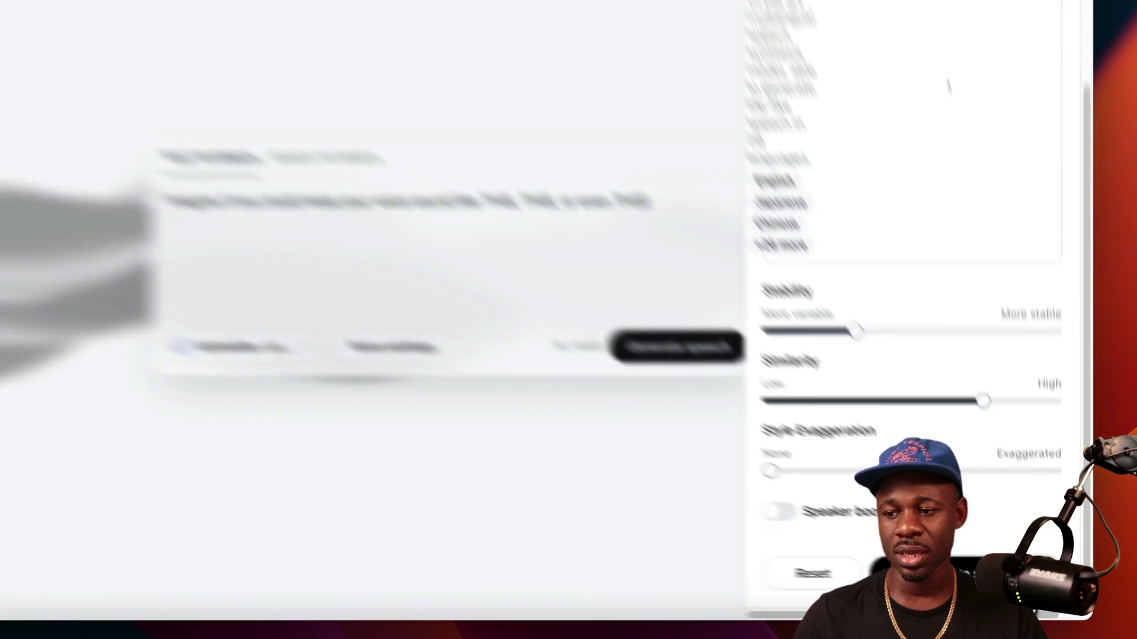
click(1026, 585)
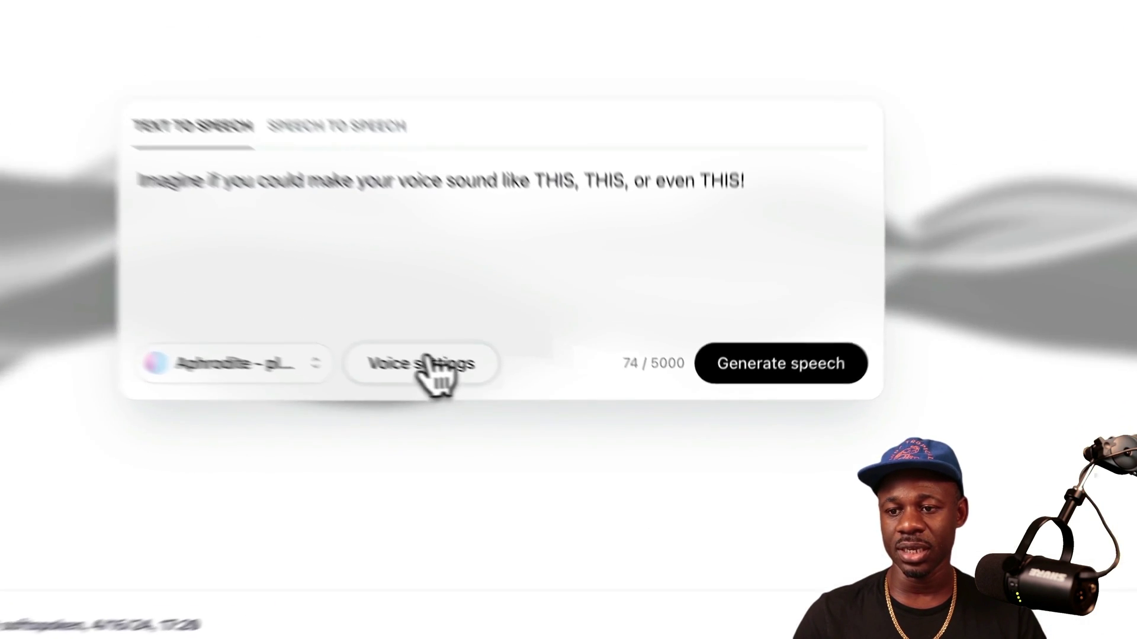
Set Style Exaggeration to about 46% and play the latest generated clip
click(427, 362)
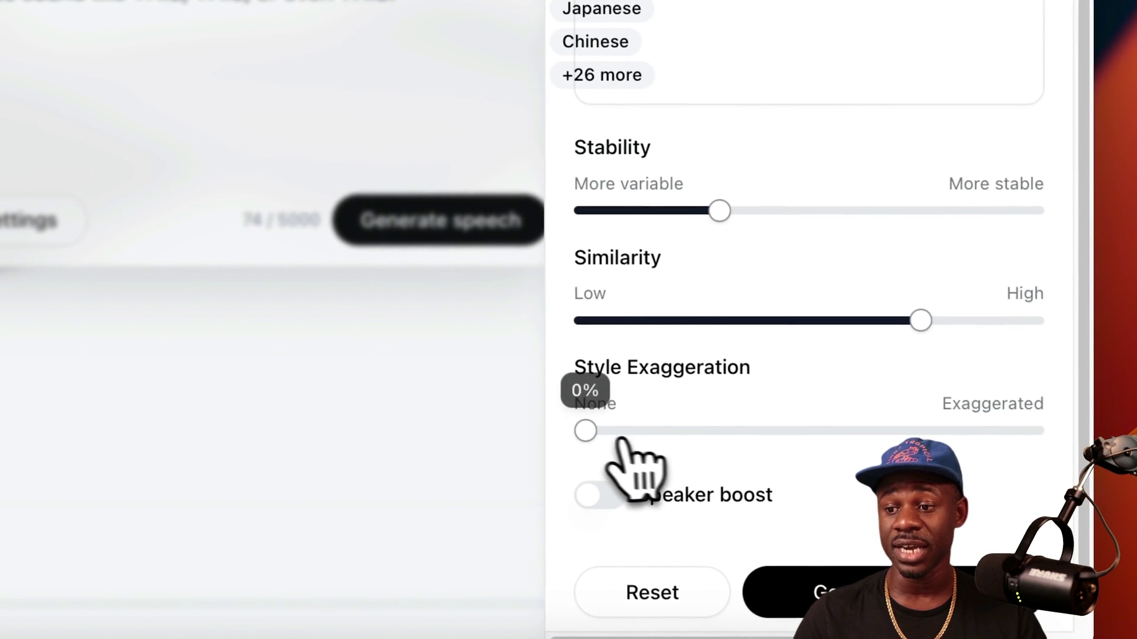
drag(585, 431, 906, 431)
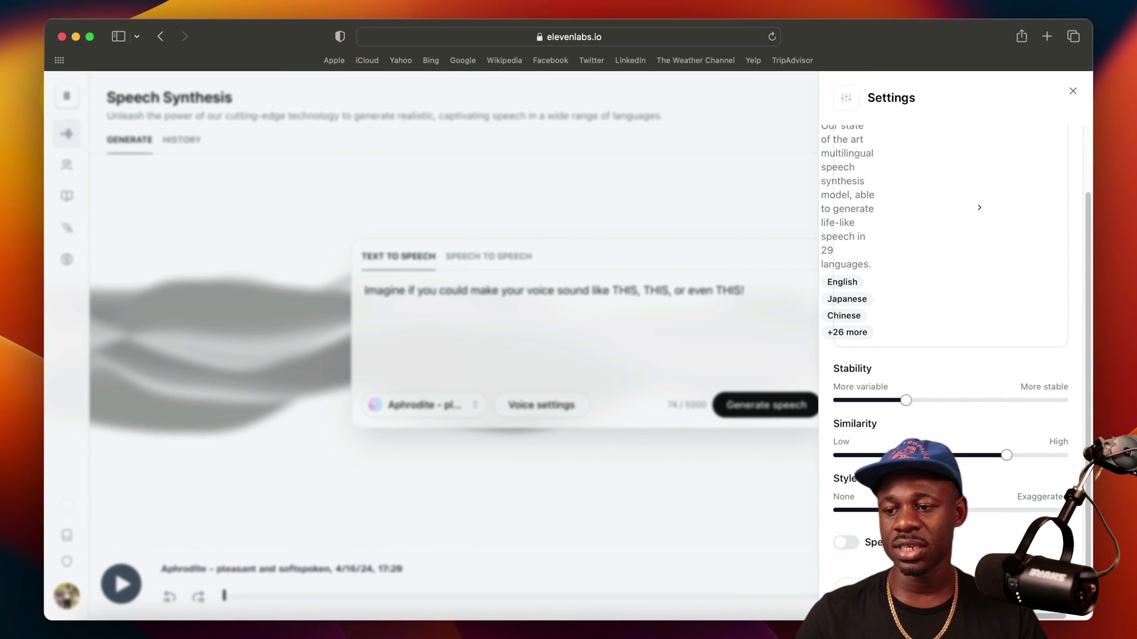
drag(998, 510, 942, 510)
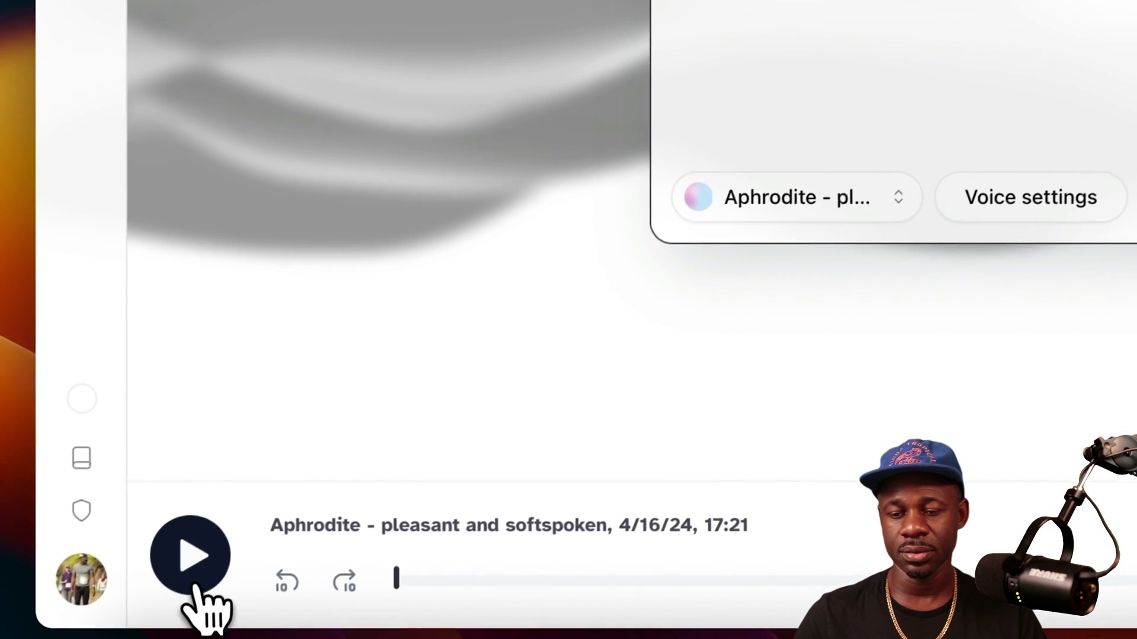
click(195, 587)
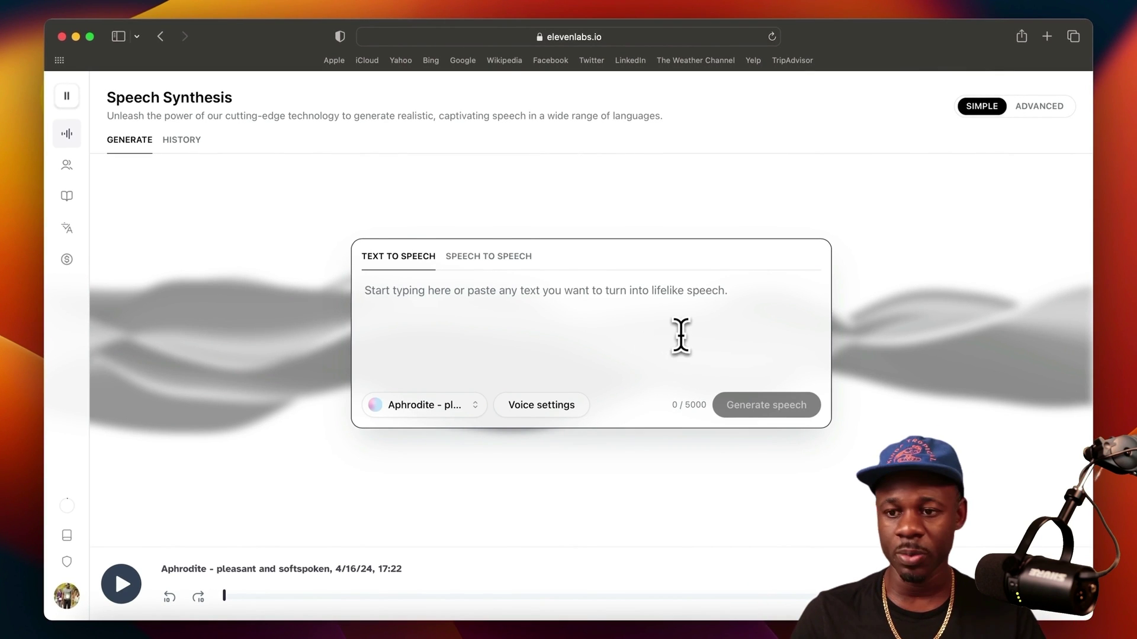
Paste The Moon and Stars poem, preview and pick the Lisa - calm and alluring voice, and generate speech
text(The Moon and Stars The moon is shining oh so bright, Glowing in the starry night. Twinkling stars up in the sky, Winking, blinking way up high. The moon, a gentle silver glow, Watches over earth below. Stars like diamonds sparkling clear, Bringing wonder, calming fear. Moon and stars, a lovely sight, Keeping watch all through the night. Until the sun comes with the dawn, Moon and stars to bed have gone. So rest your head and close your eyes, Beneath the moon and starry skies. Sweet dreams will come, just wait and see, The moon and stars will watch o'er thee.)
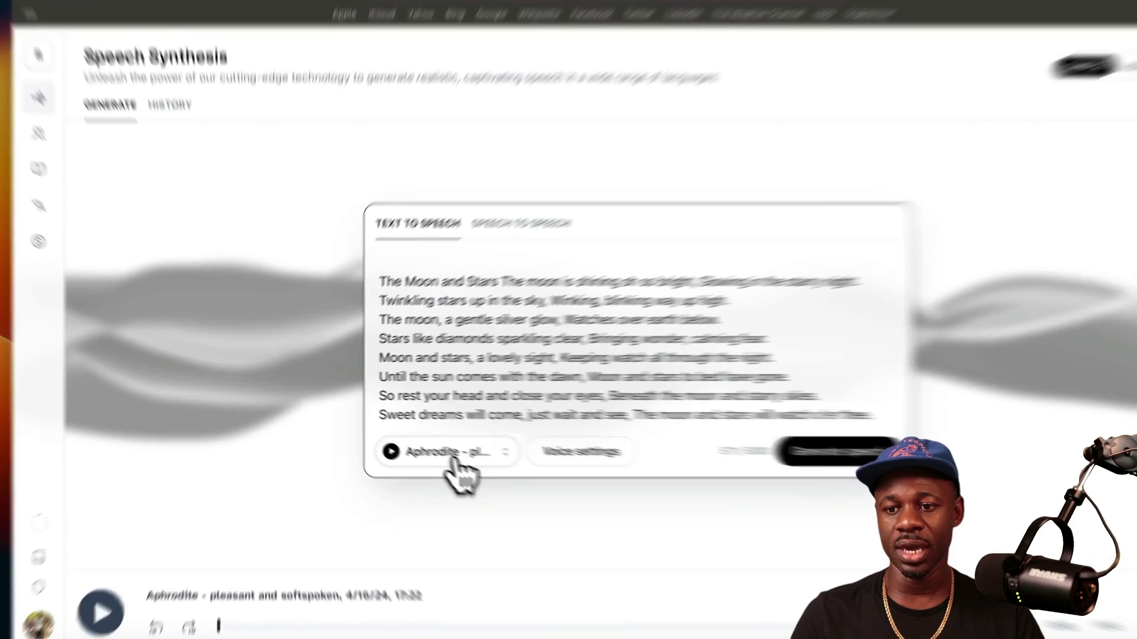
click(438, 444)
scroll(592, 201, down, 5)
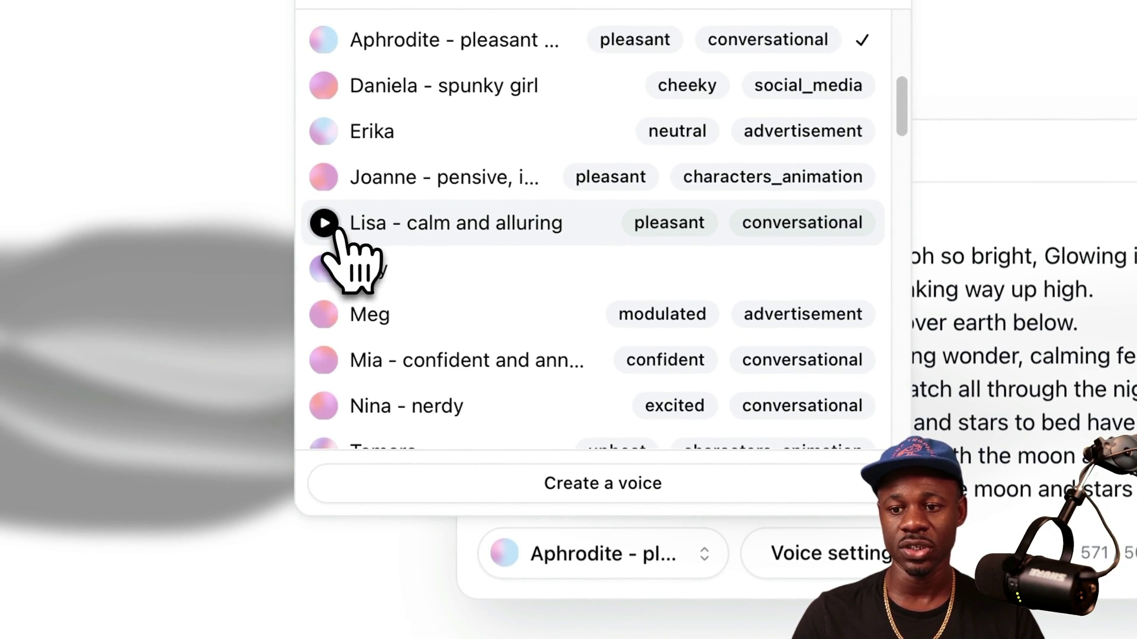
click(333, 229)
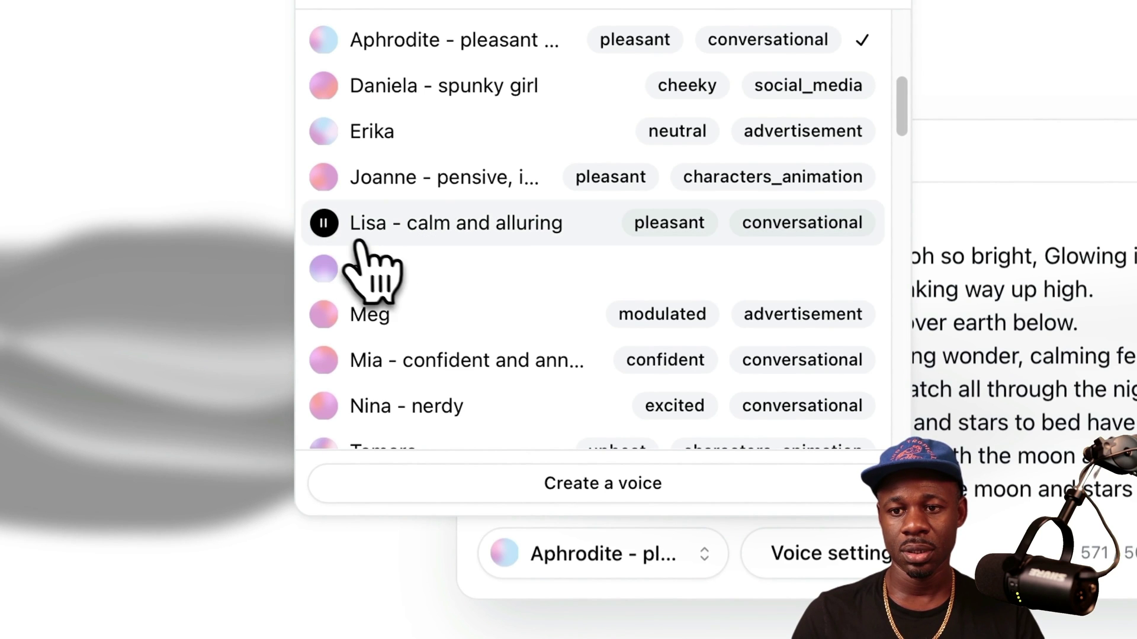
click(326, 223)
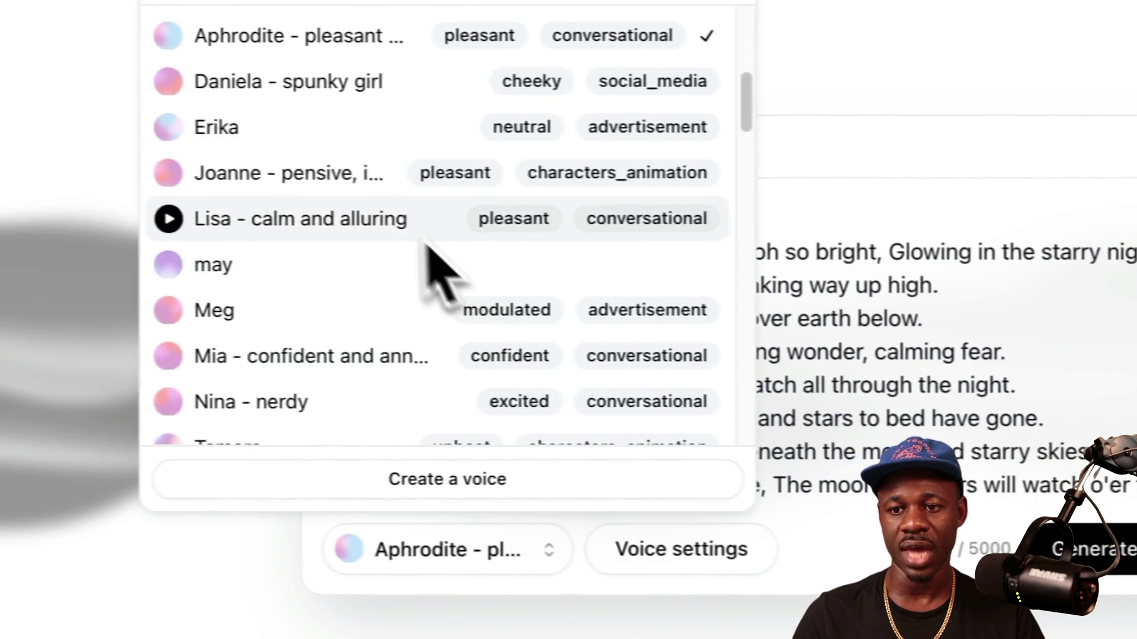
click(585, 226)
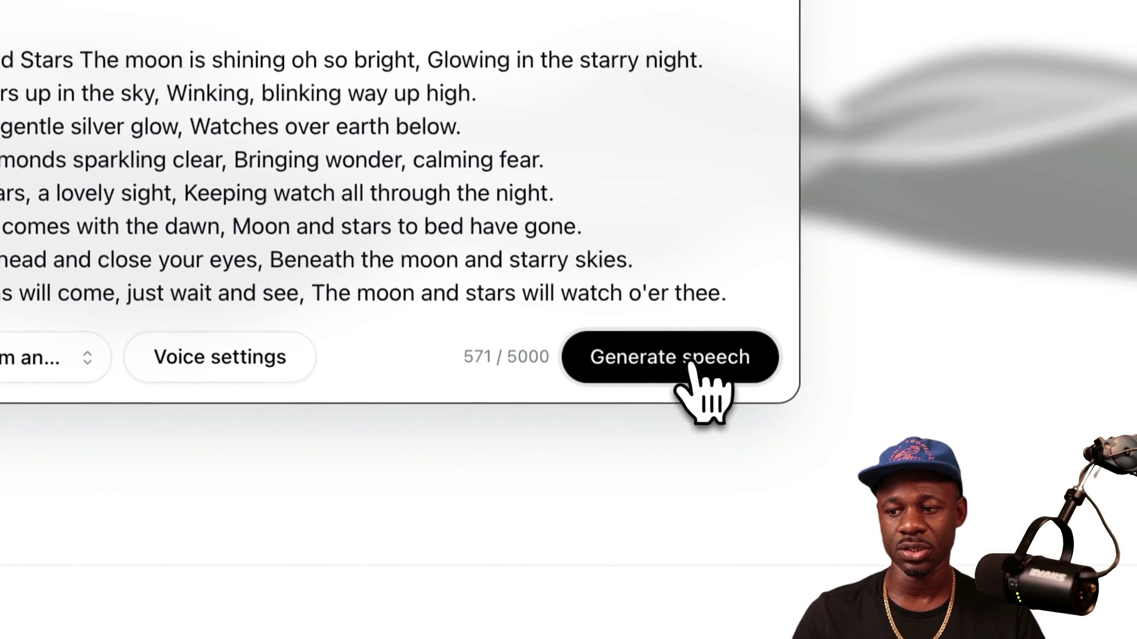
click(1125, 551)
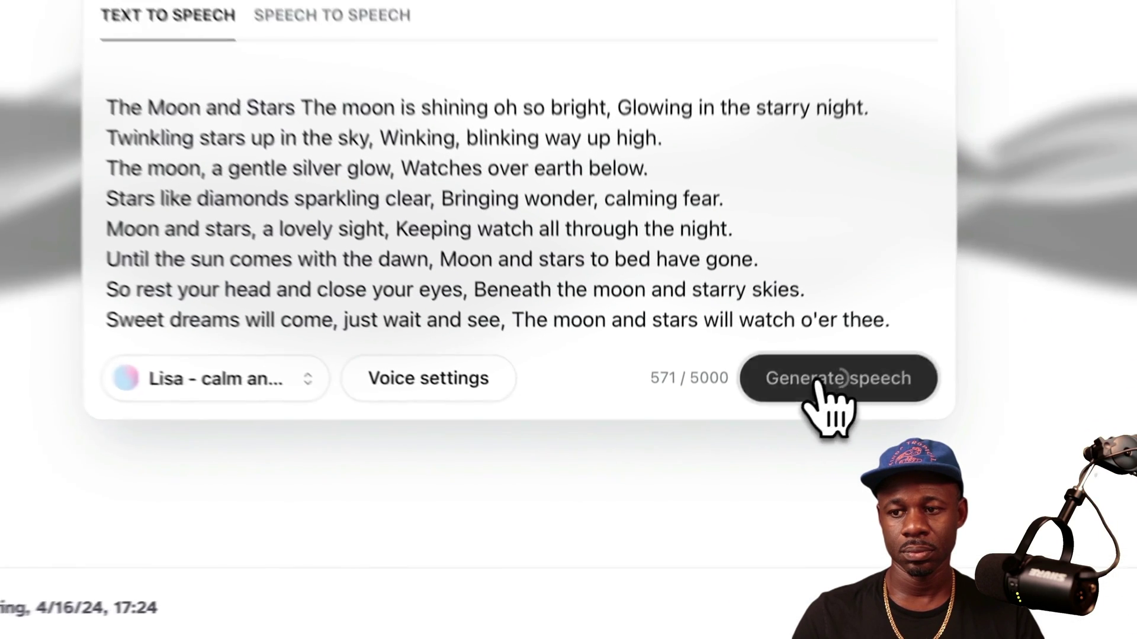
click(756, 444)
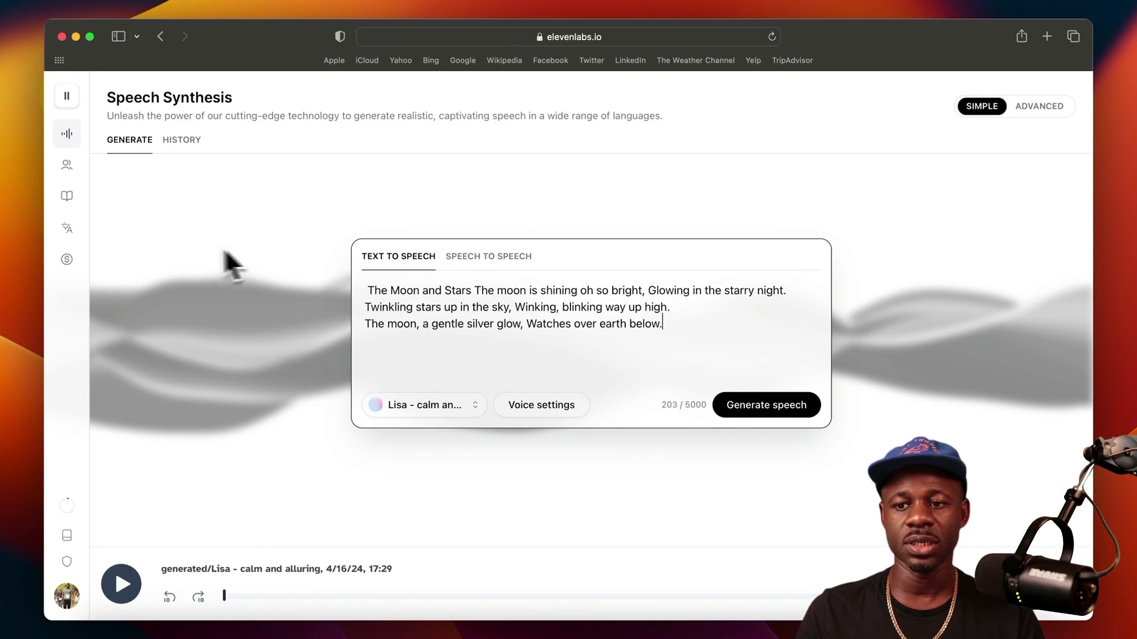
Prefix the poem with a 'she whispers quietly:' prompt, generate speech, then delete 'quietly'
click(366, 290)
text(")
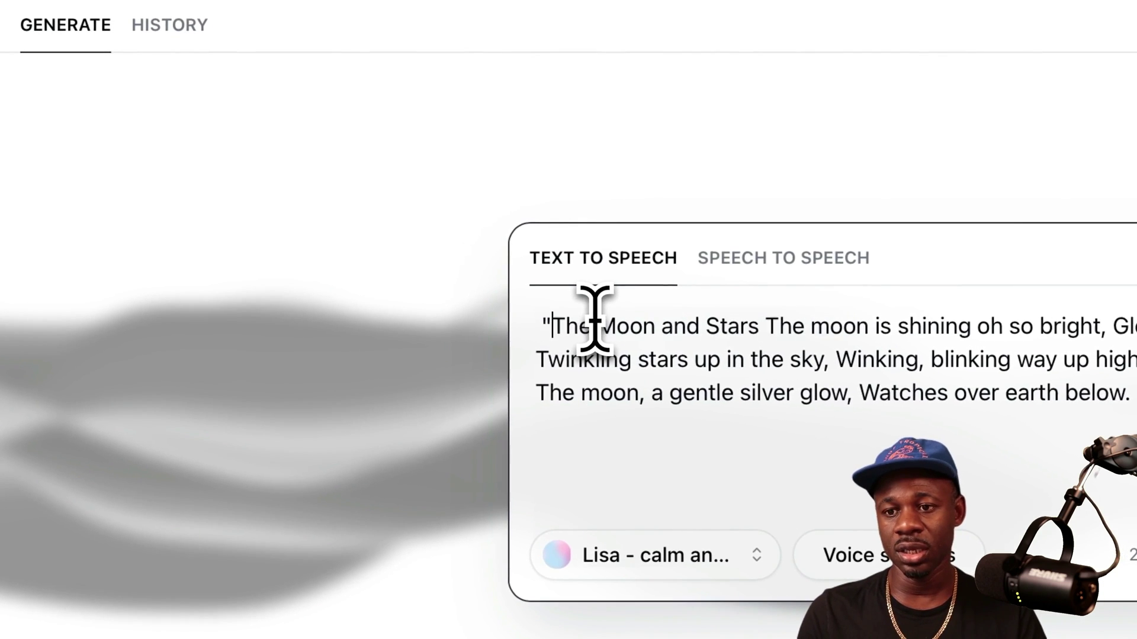
text(")
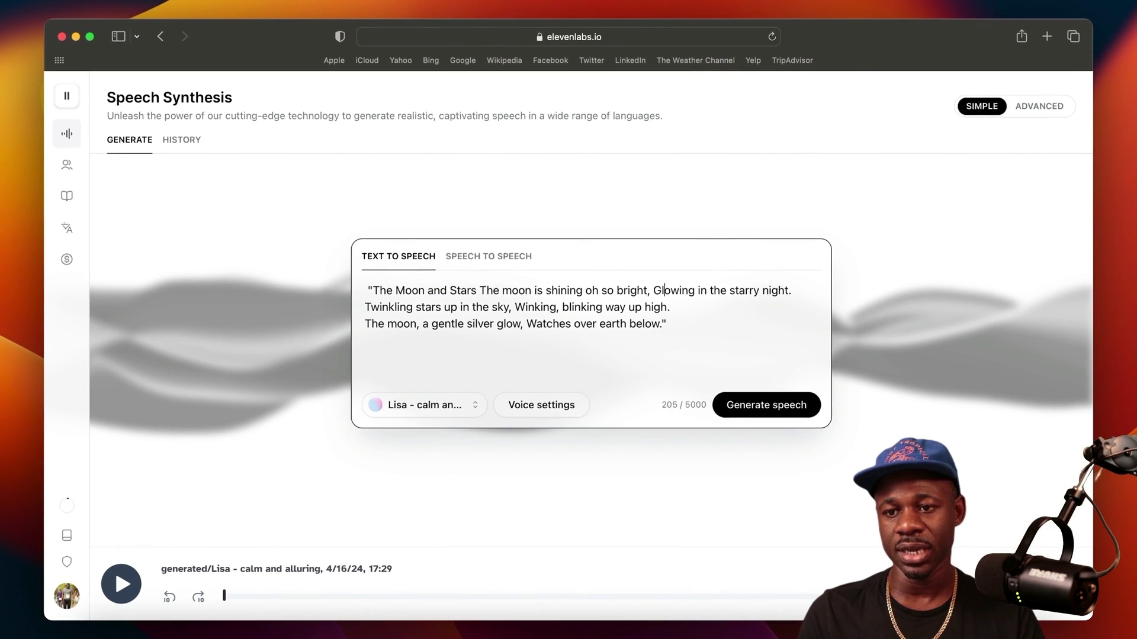
text(she she)
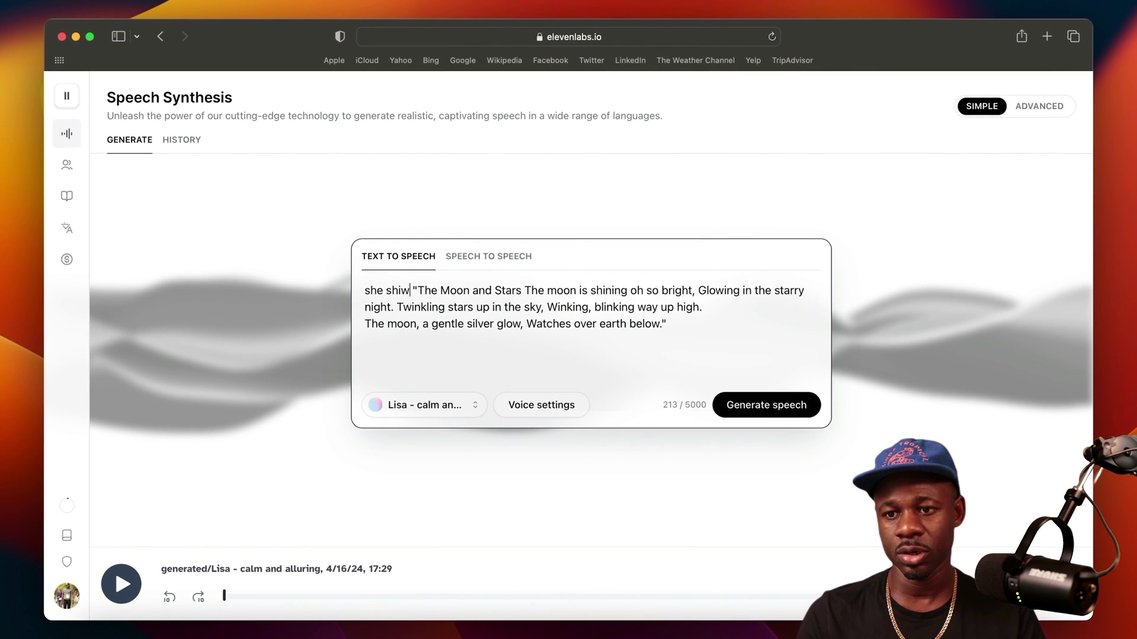
key(BackSpace)
key(BackSpace)
key(BackSpace)
text(whispers quietly:)
click(764, 408)
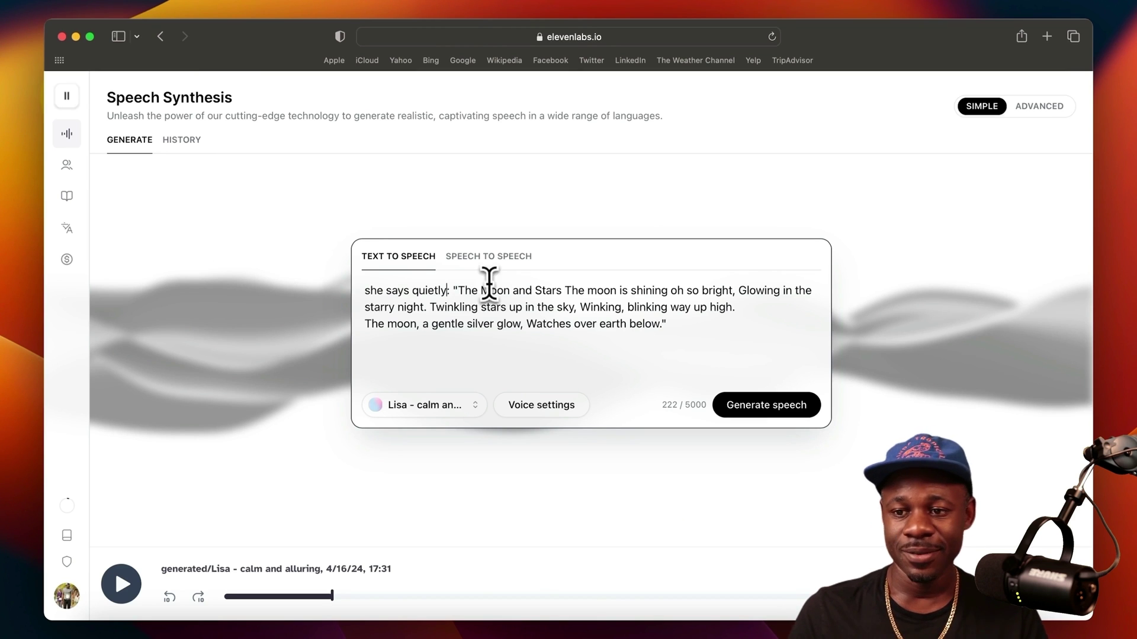
double_click(421, 290)
key(BackSpace)
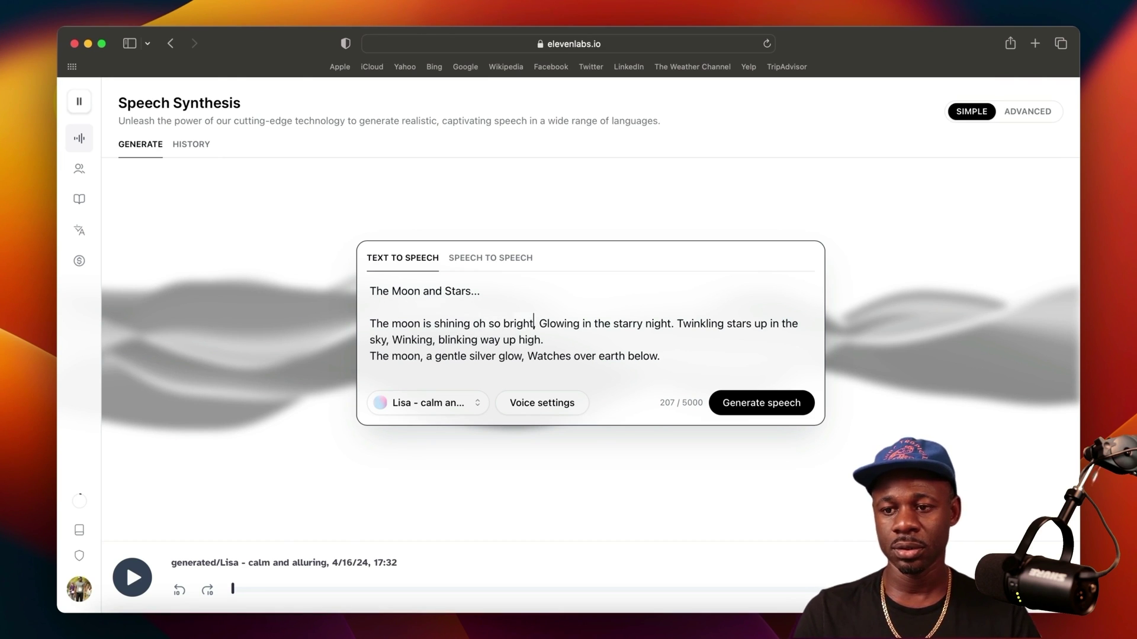
Swap the comma after 'bright' for '...', drop the comma after 'sky', and move 'Glowing' and 'Winking' onto new lines
key(BackSpace)
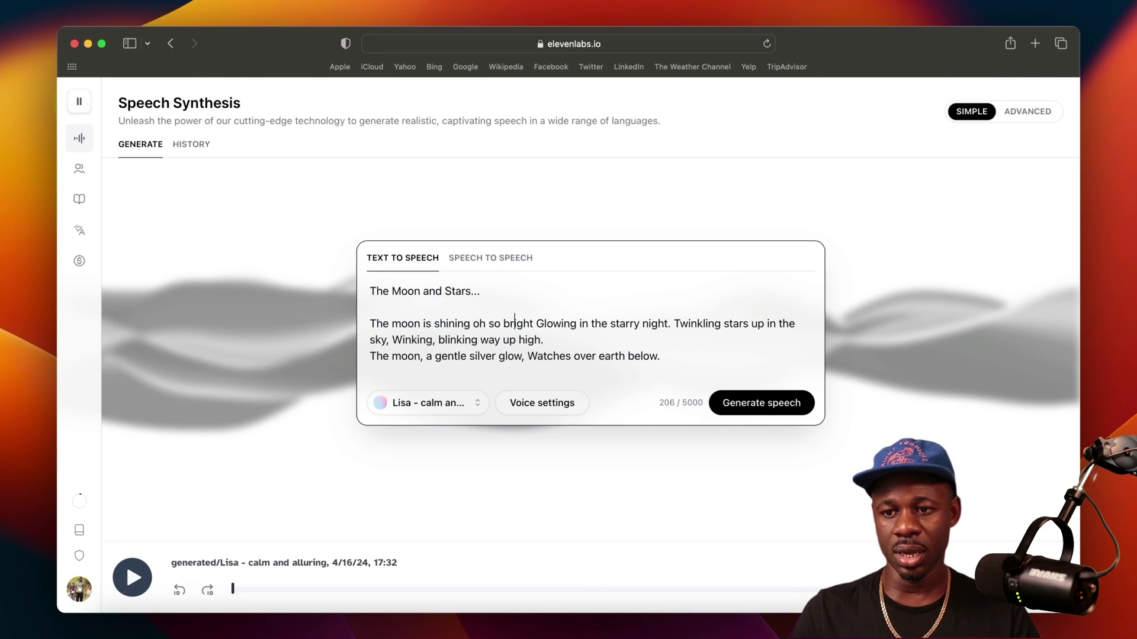
text(...)
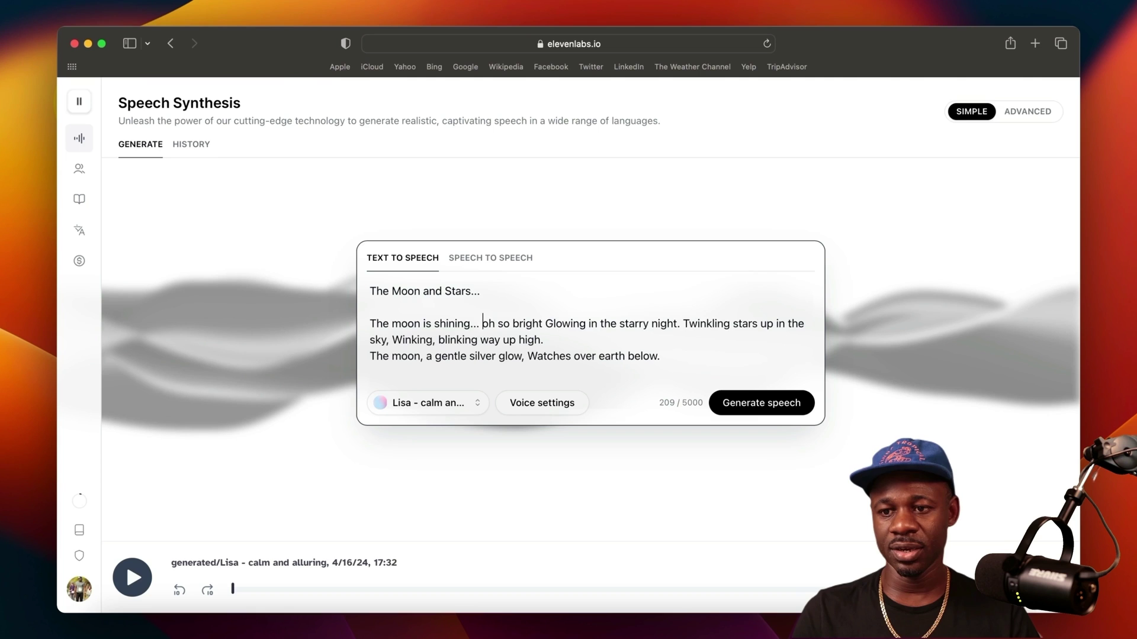
click(542, 323)
key(Return)
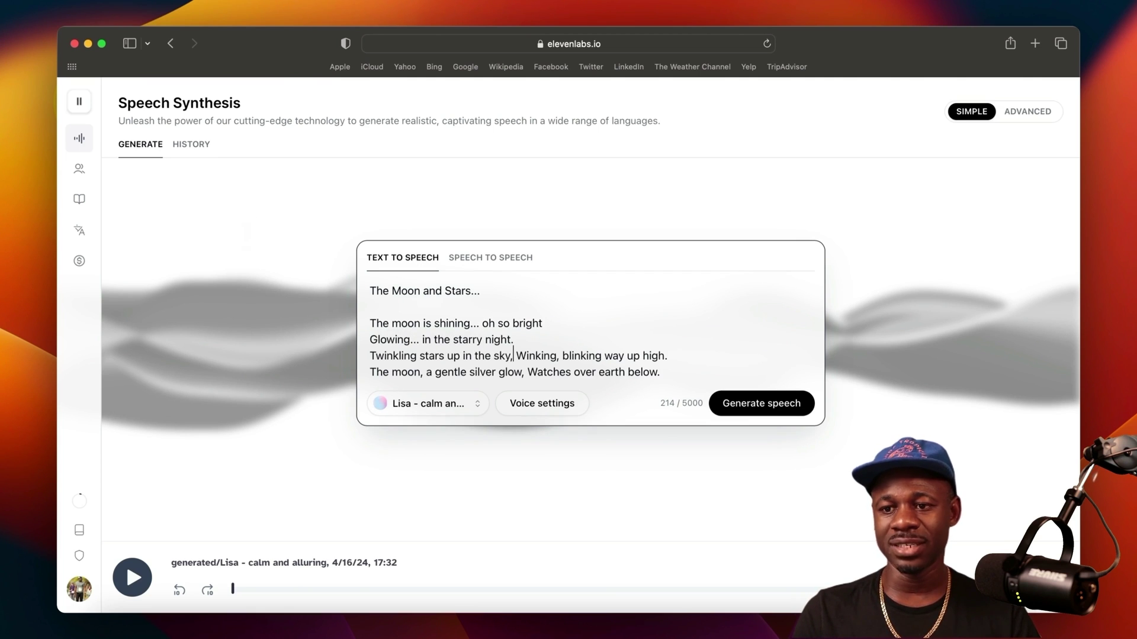
key(BackSpace)
key(Return)
key(Return)
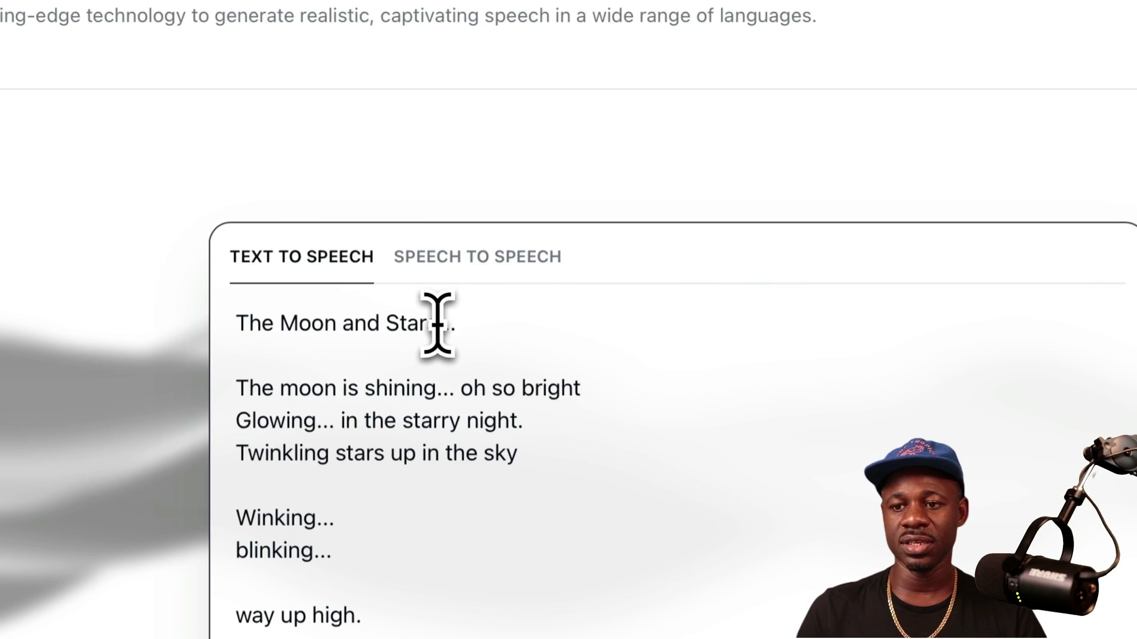
Replace the dots after 'Stars' with a <break time="3s"/> tag and generate speech
drag(444, 322, 471, 325)
key(BackSpace)
key(BackSpace)
text(<break time="3s"/>)
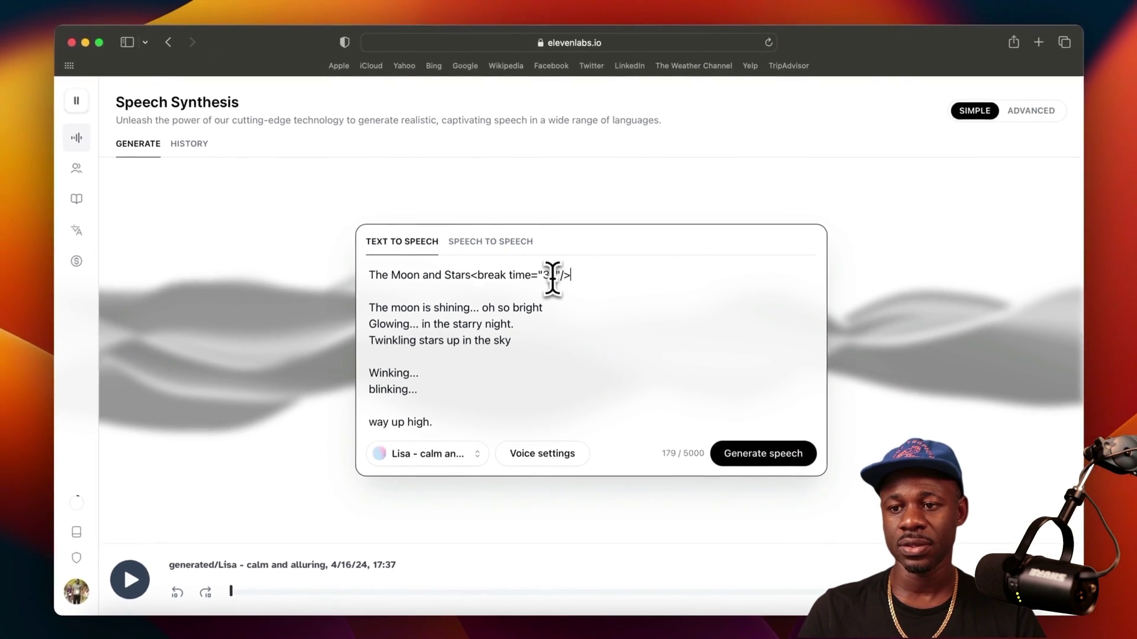
click(1017, 638)
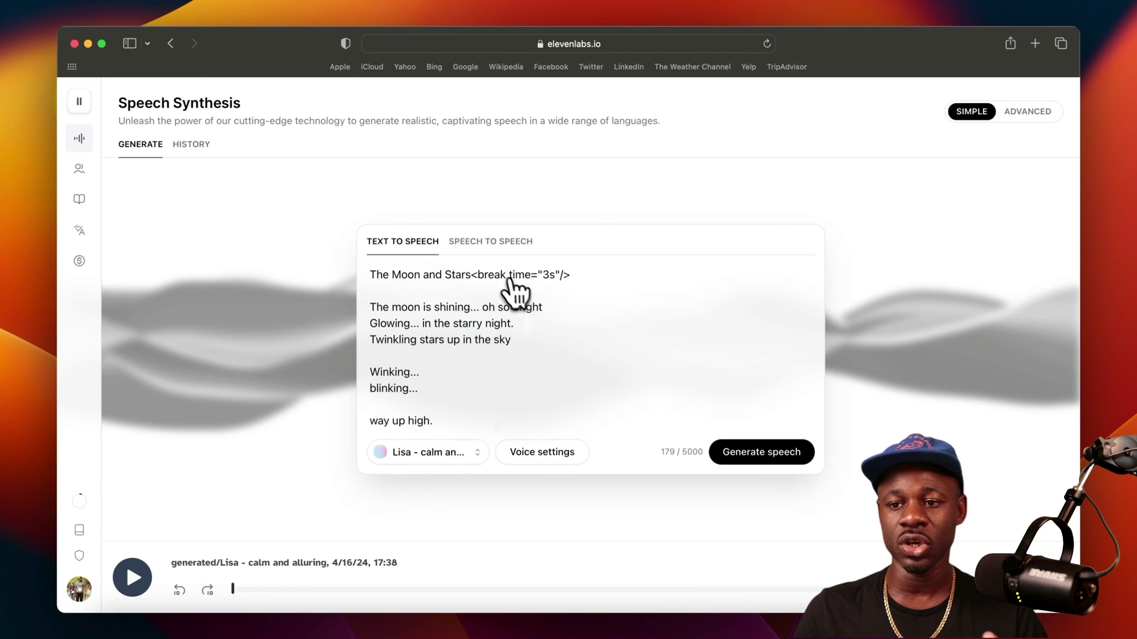
Switch to Speech to Speech and record a 29-second microphone clip
click(493, 243)
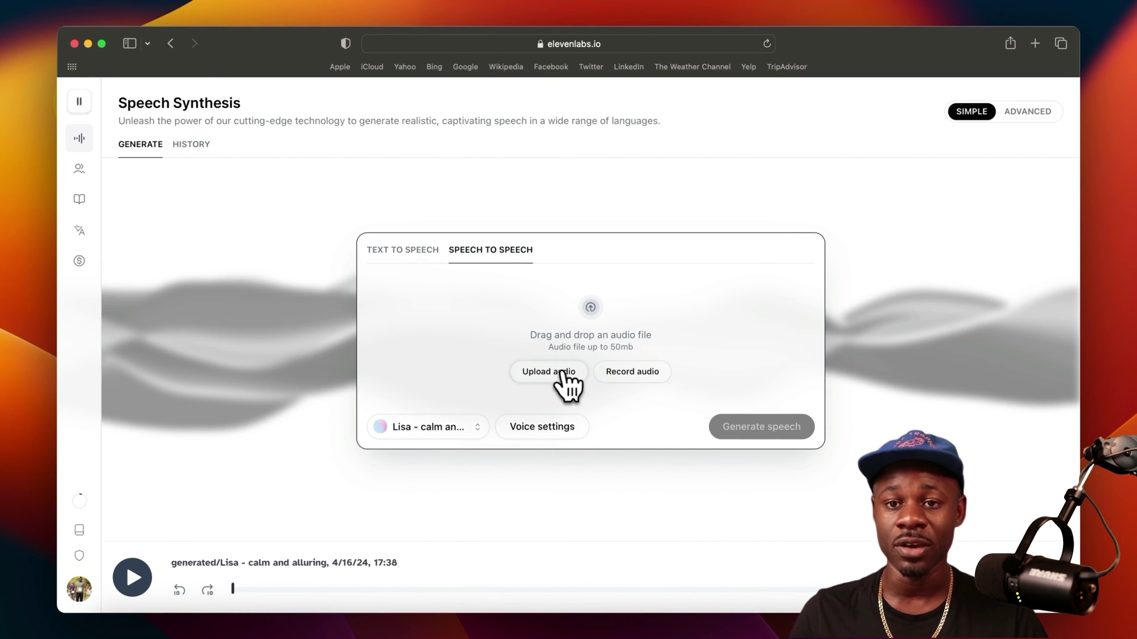
click(632, 371)
click(595, 319)
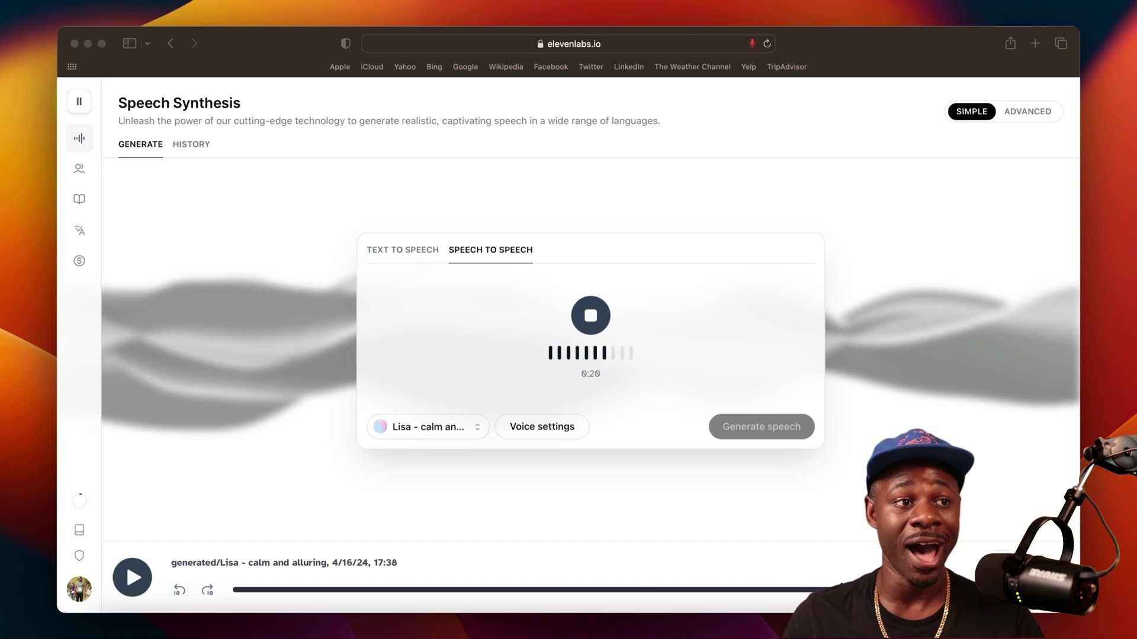
click(589, 318)
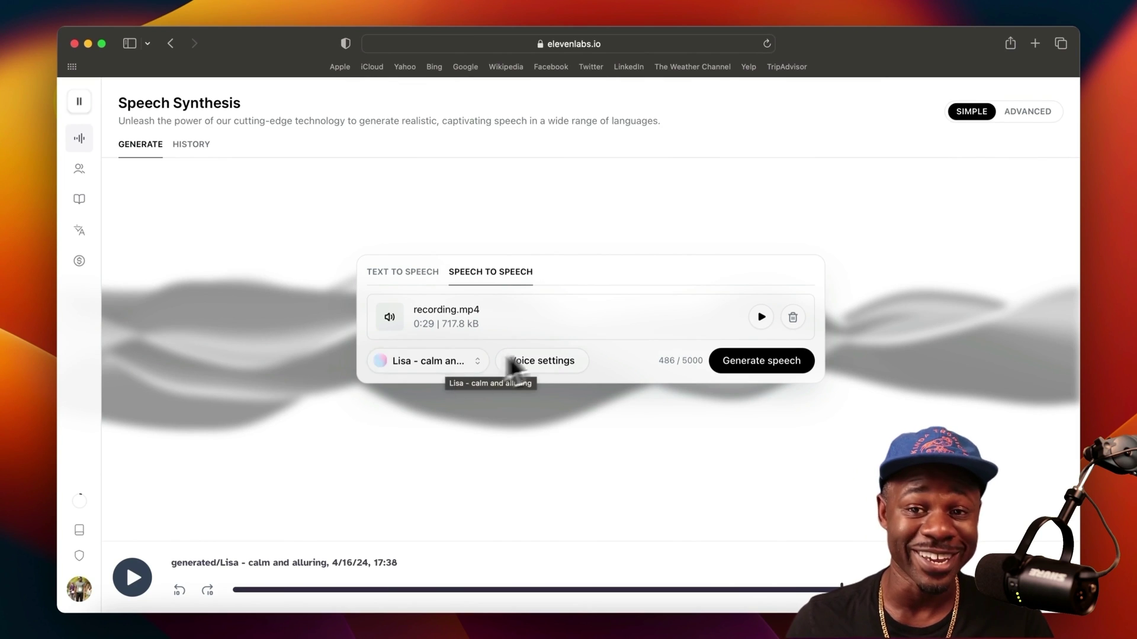
Convert the recording into the Lisa voice, then return to Text to Speech mode
click(758, 363)
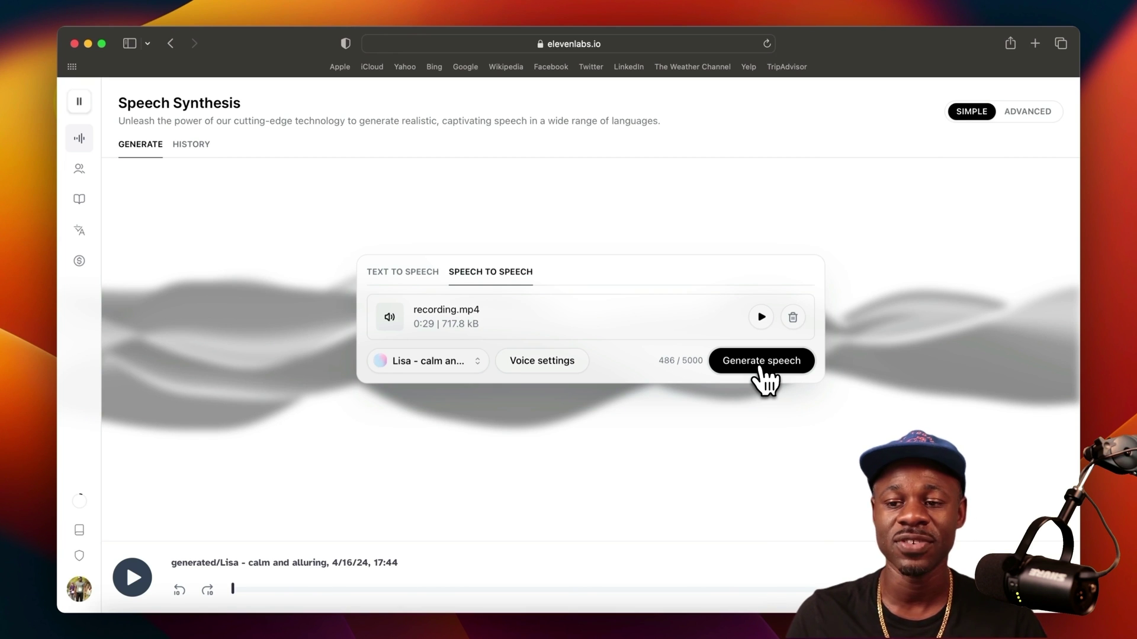
click(408, 271)
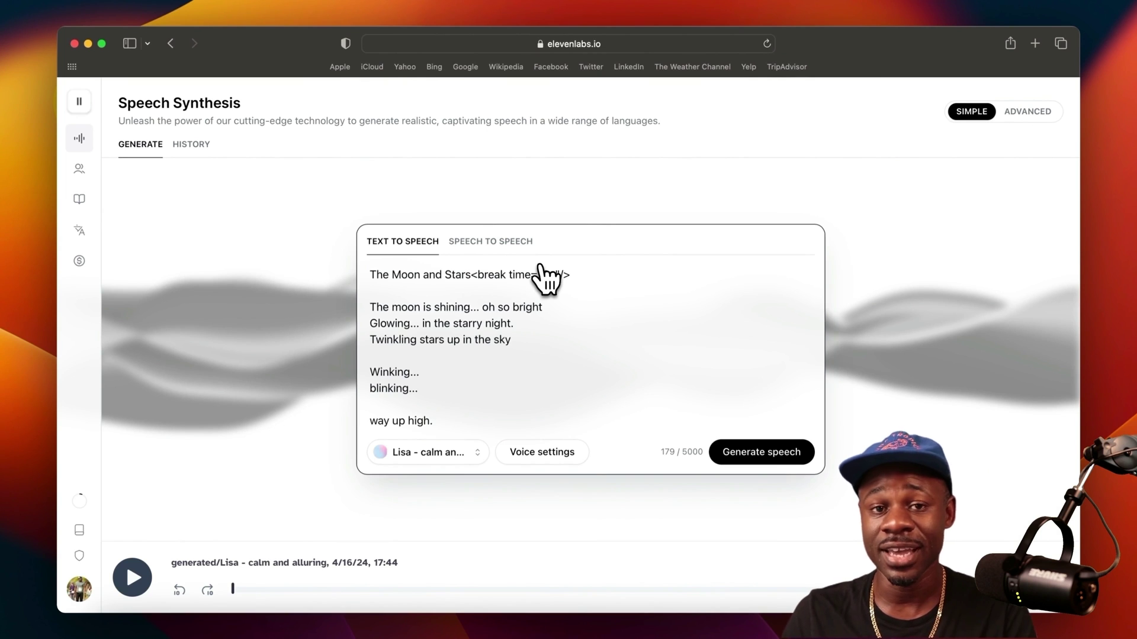
mouse_move(95, 186)
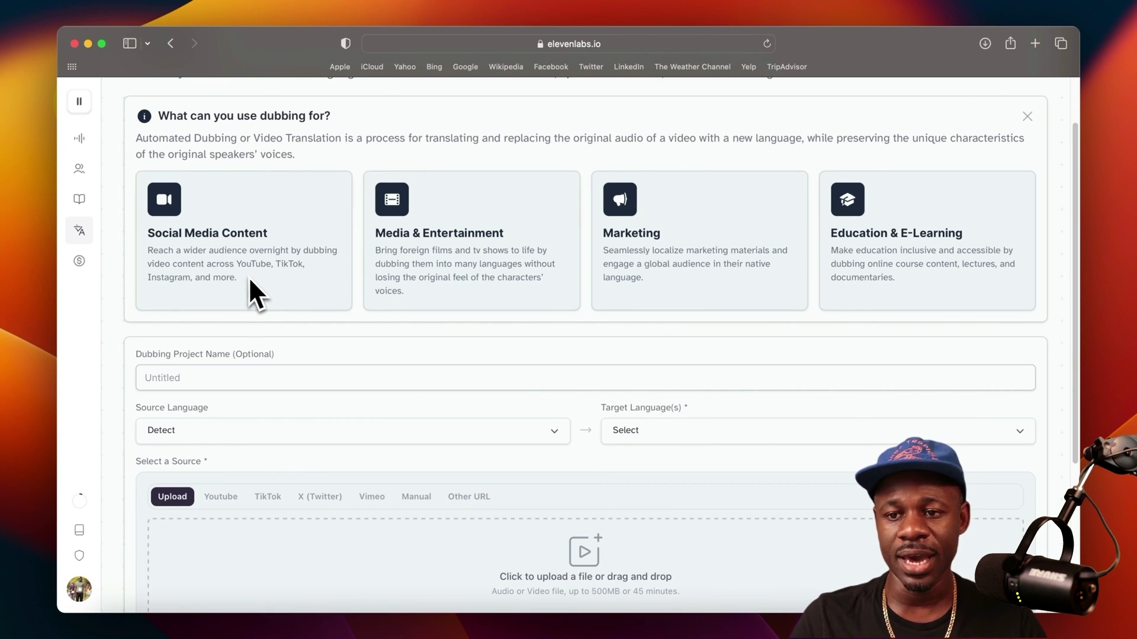
Name the dubbing project 'Test Dub' and set Spanish as the target language
scroll(247, 276, up, 1)
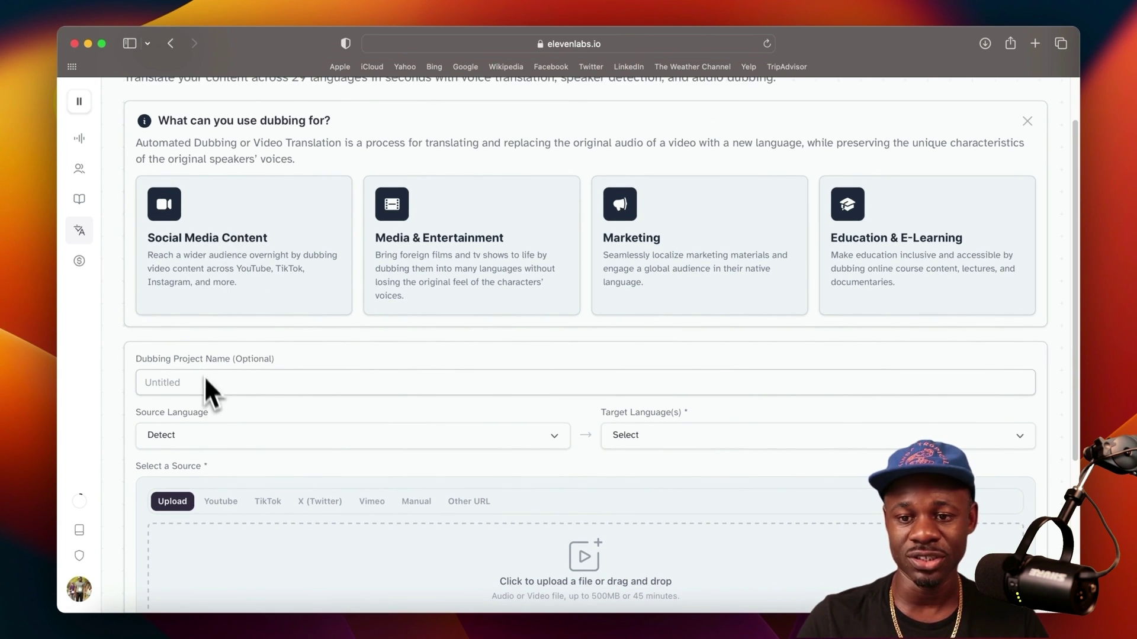
click(213, 383)
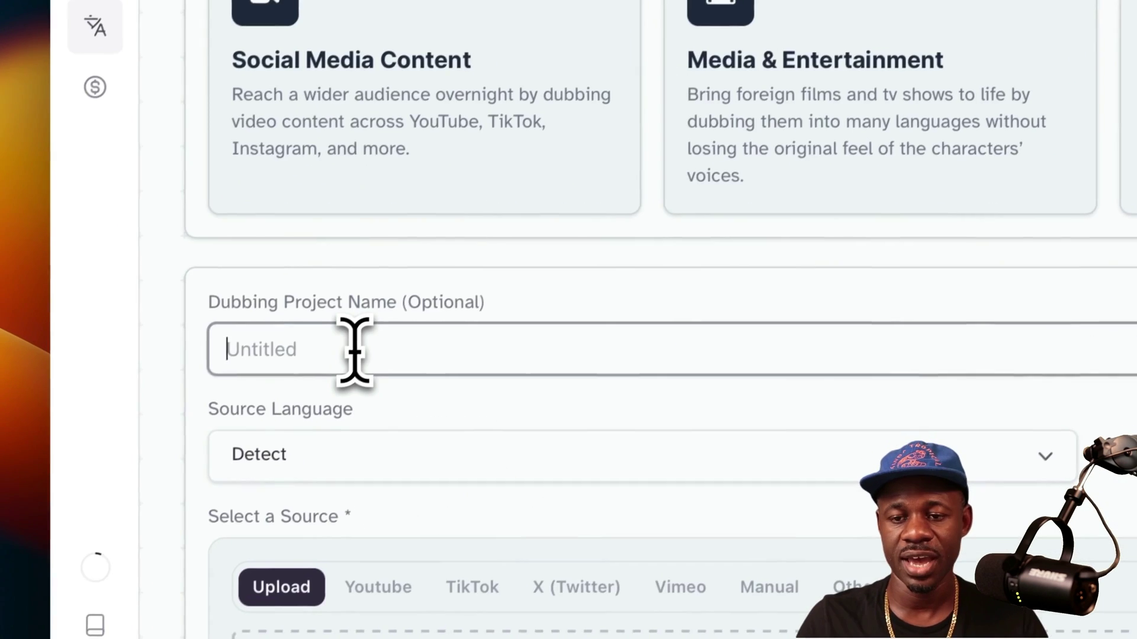
text(T)
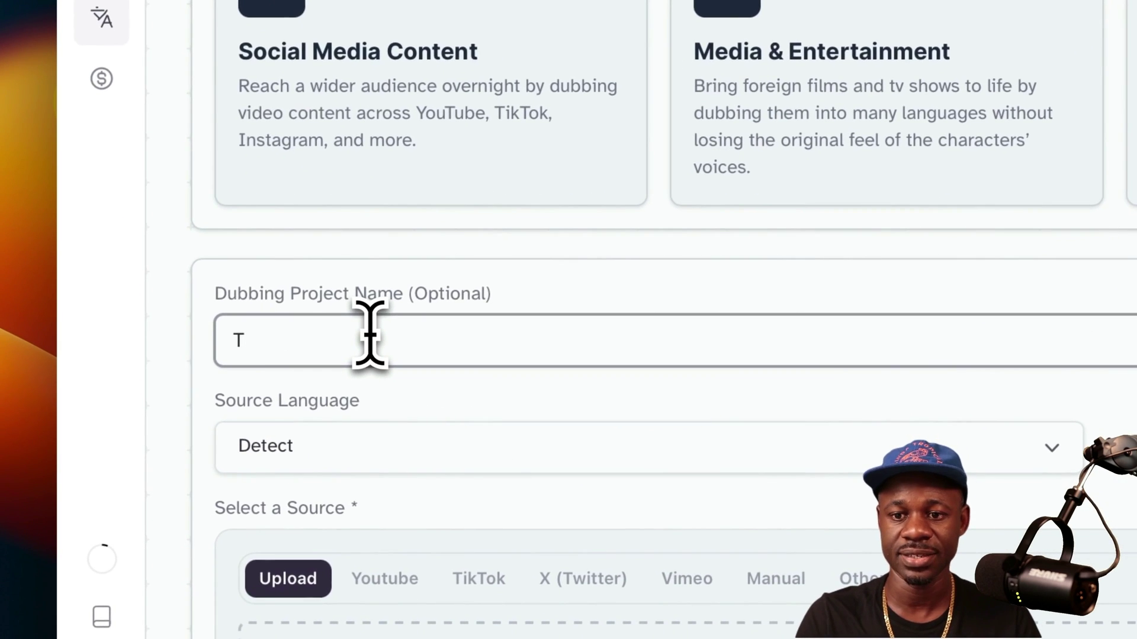
text(e)
click(1116, 447)
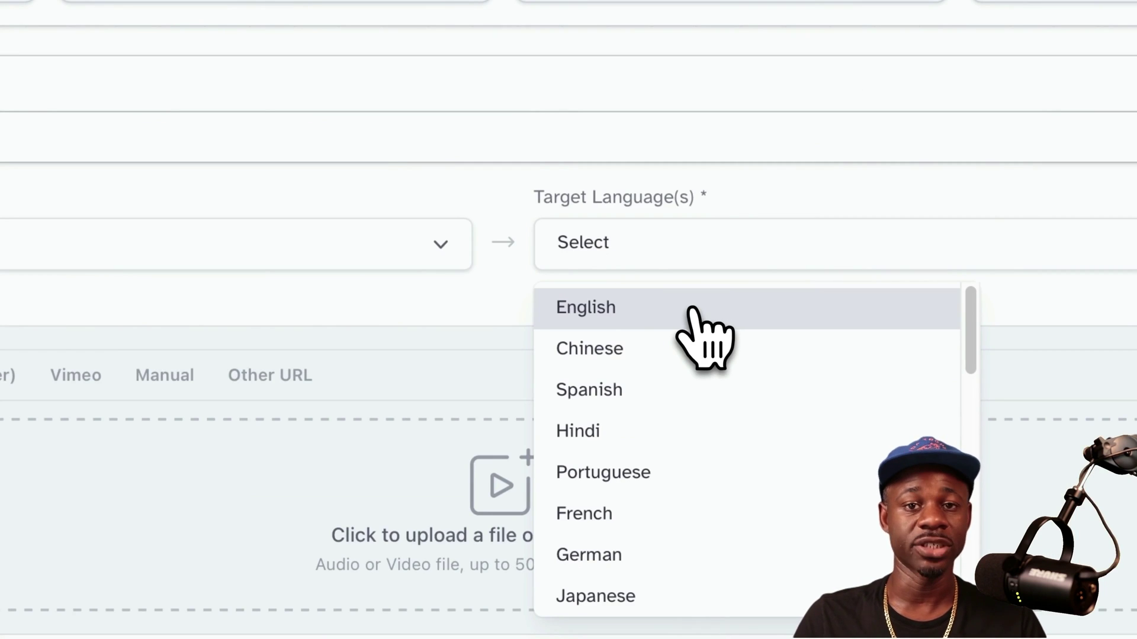
click(668, 385)
Attach the Lisa audio clip as the source file, check it, and create the dub
click(413, 537)
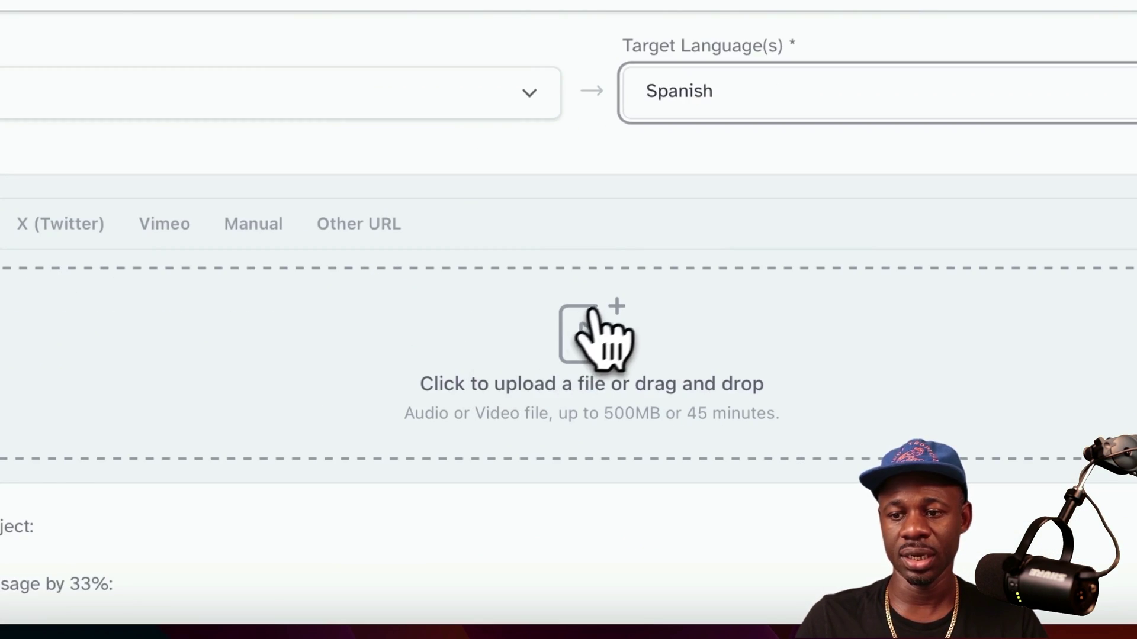
click(513, 481)
click(1110, 377)
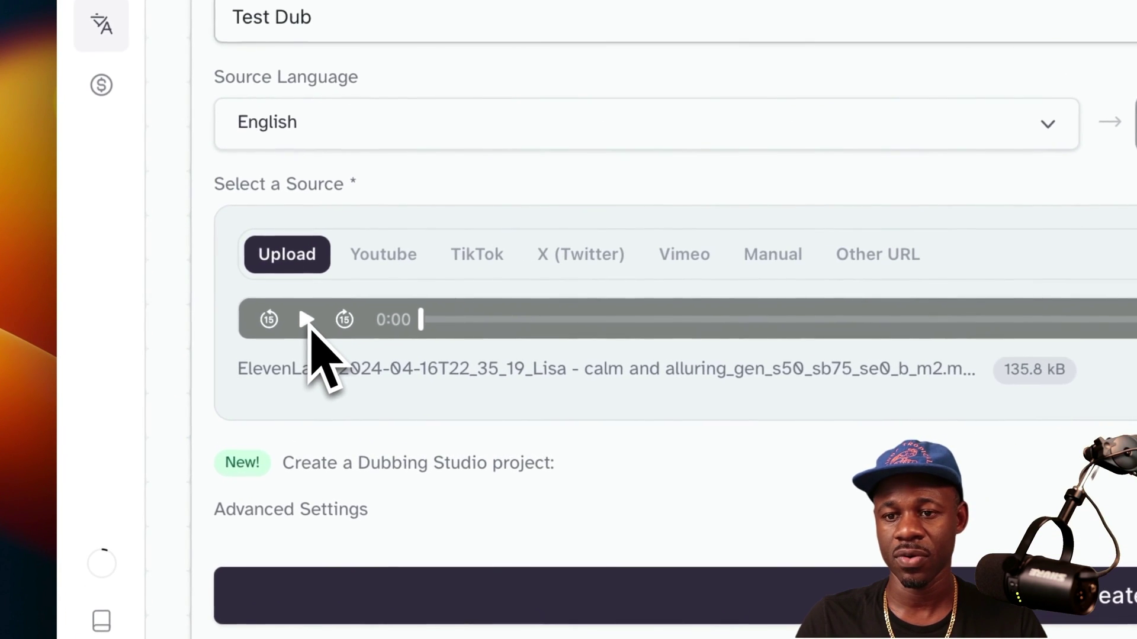
click(216, 363)
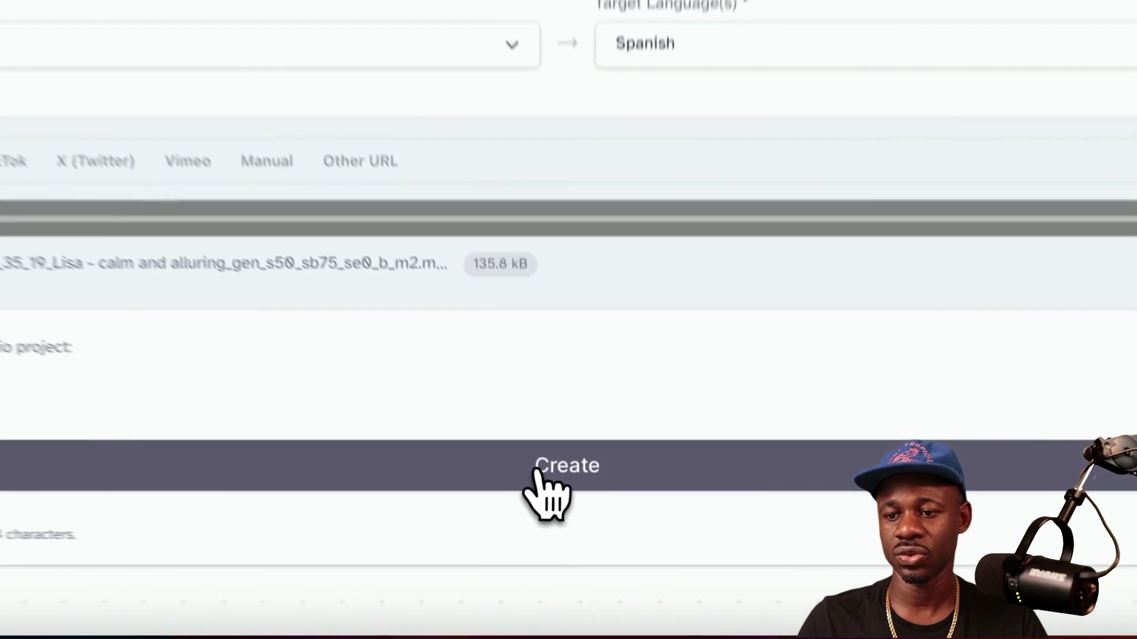
click(540, 474)
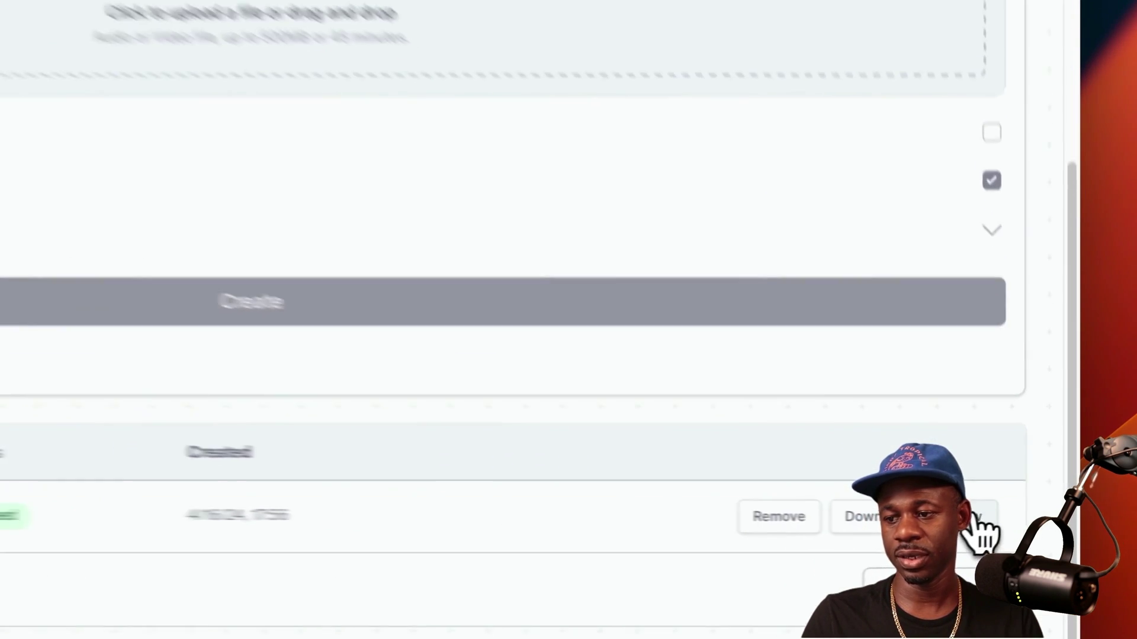
Open Test Dub's details, play the Spanish preview and download the dubbed audio
click(1011, 525)
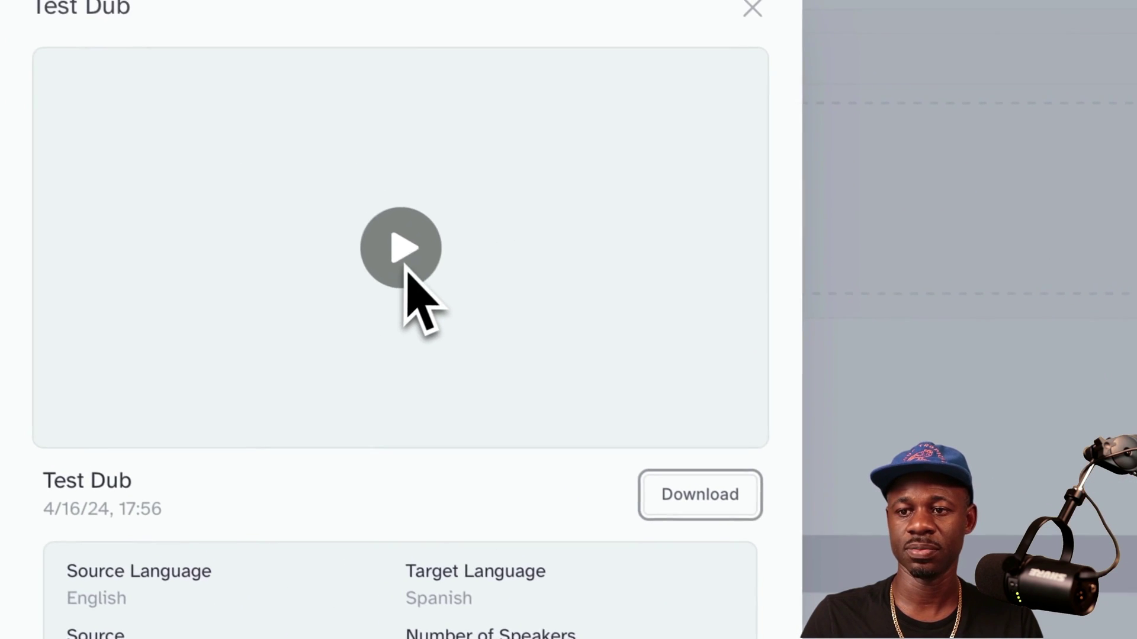
click(407, 266)
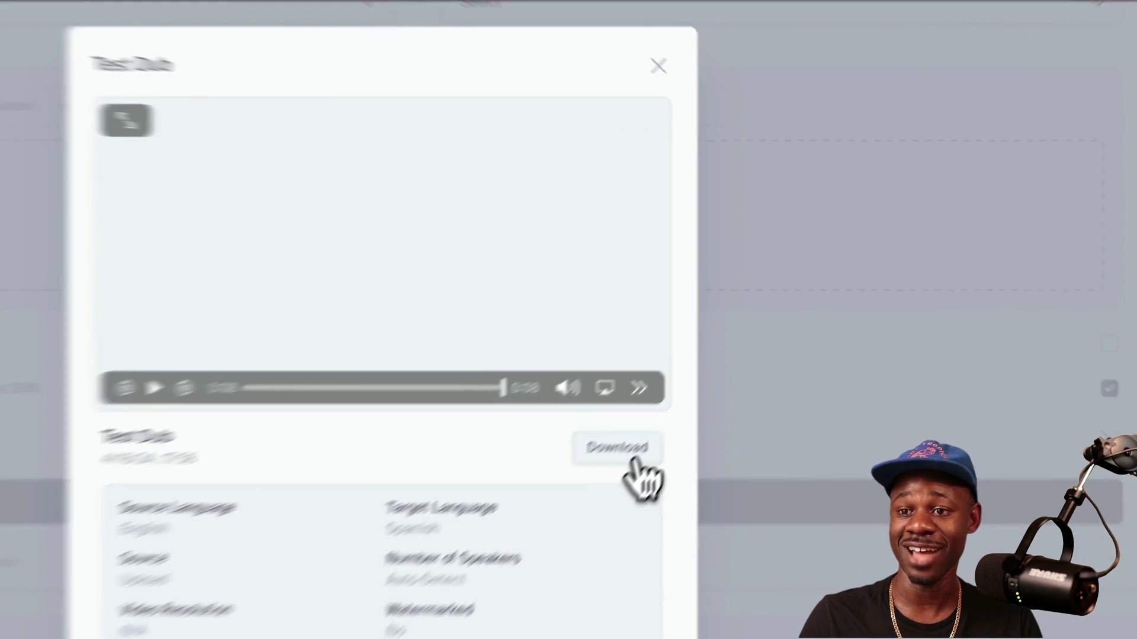
click(628, 456)
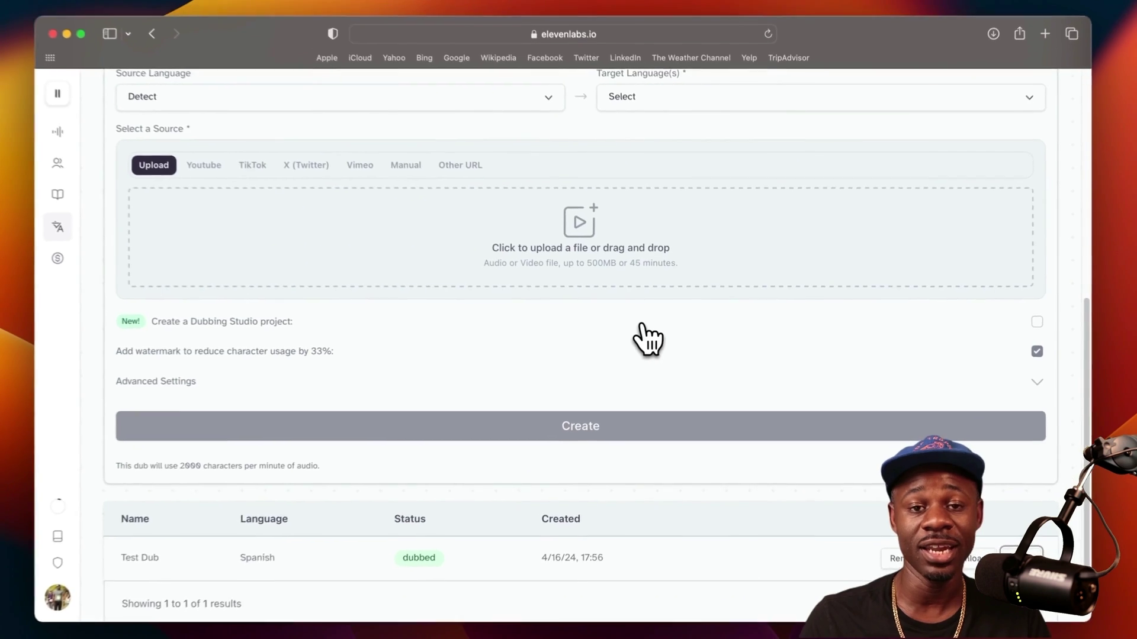